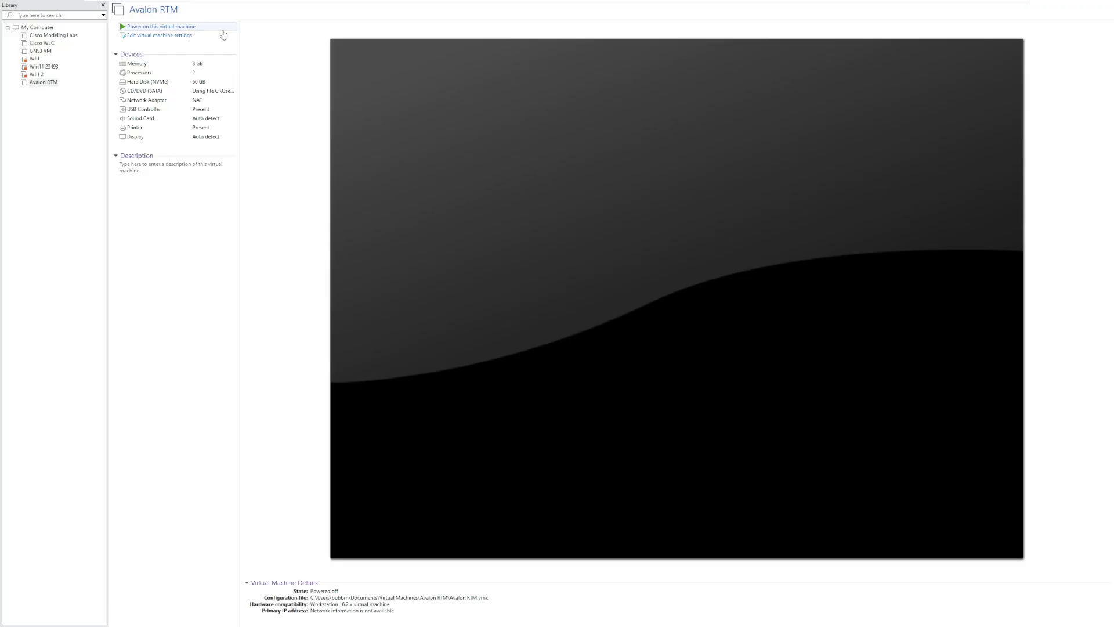
Power on the Avalon RTM virtual machine and boot it from the installation disc.
click(221, 28)
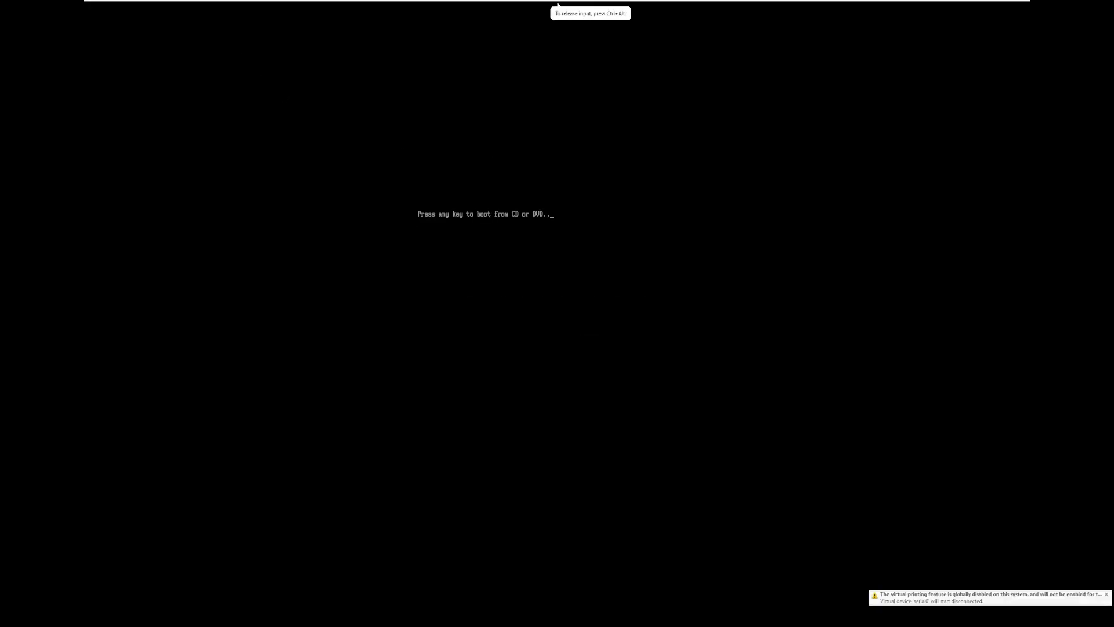
key(Return)
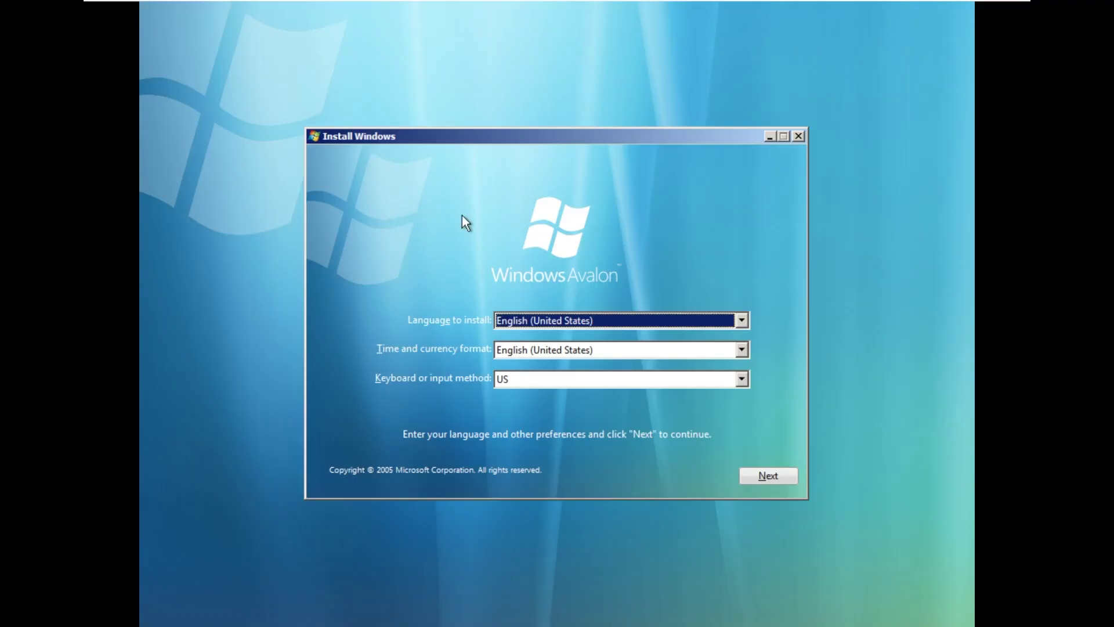
Keep English (United States) and US keyboard defaults and start Install now.
drag(376, 132, 387, 131)
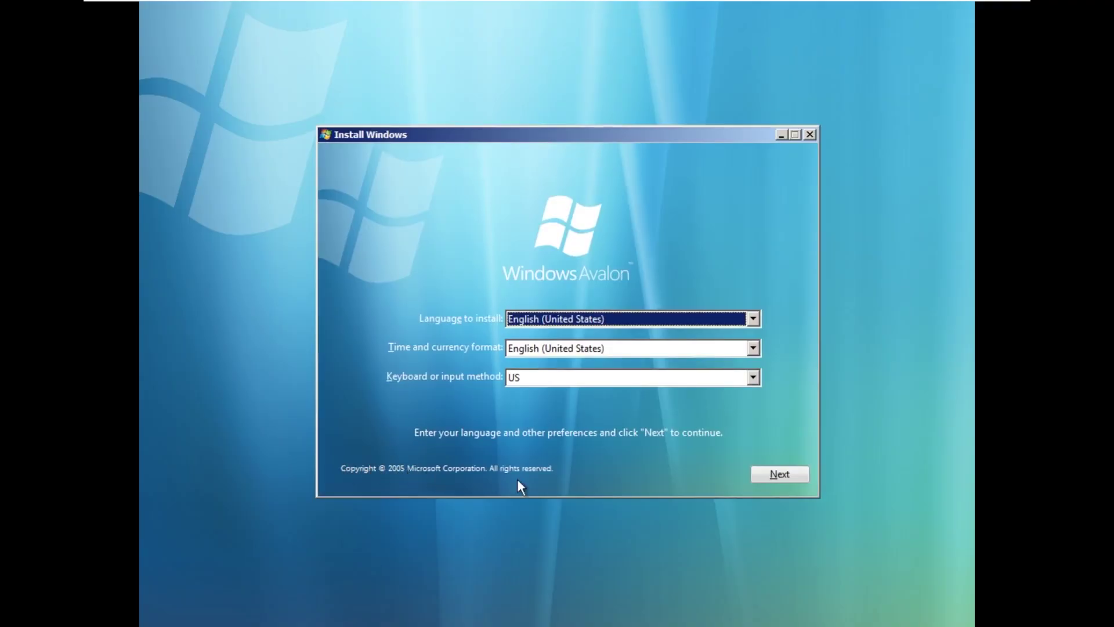
click(759, 473)
click(572, 310)
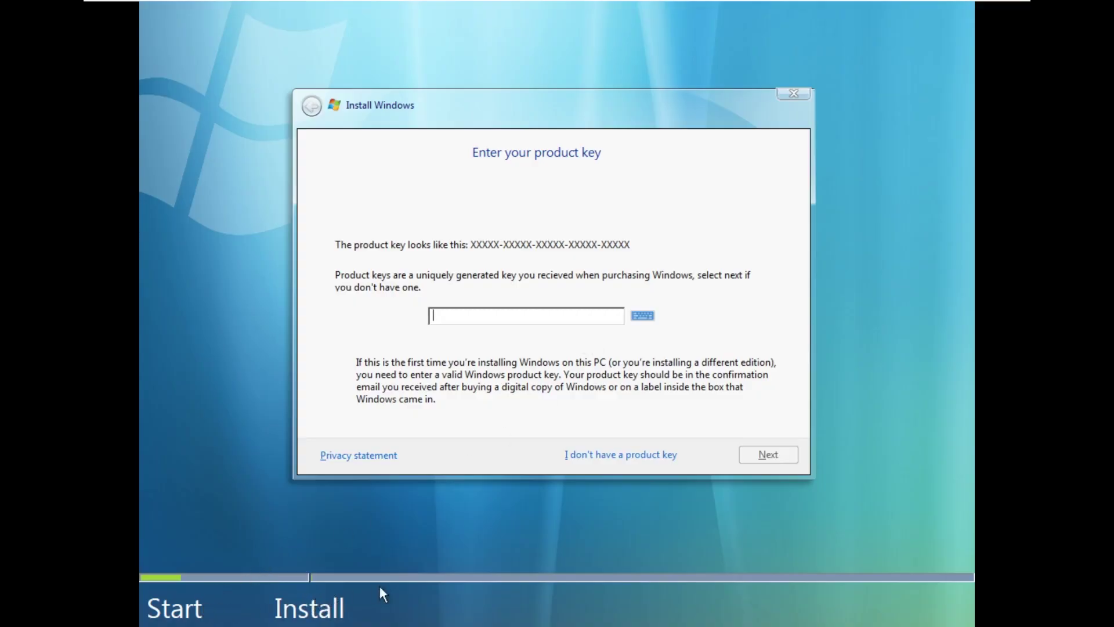
Continue without a product key and accept the license terms.
click(645, 458)
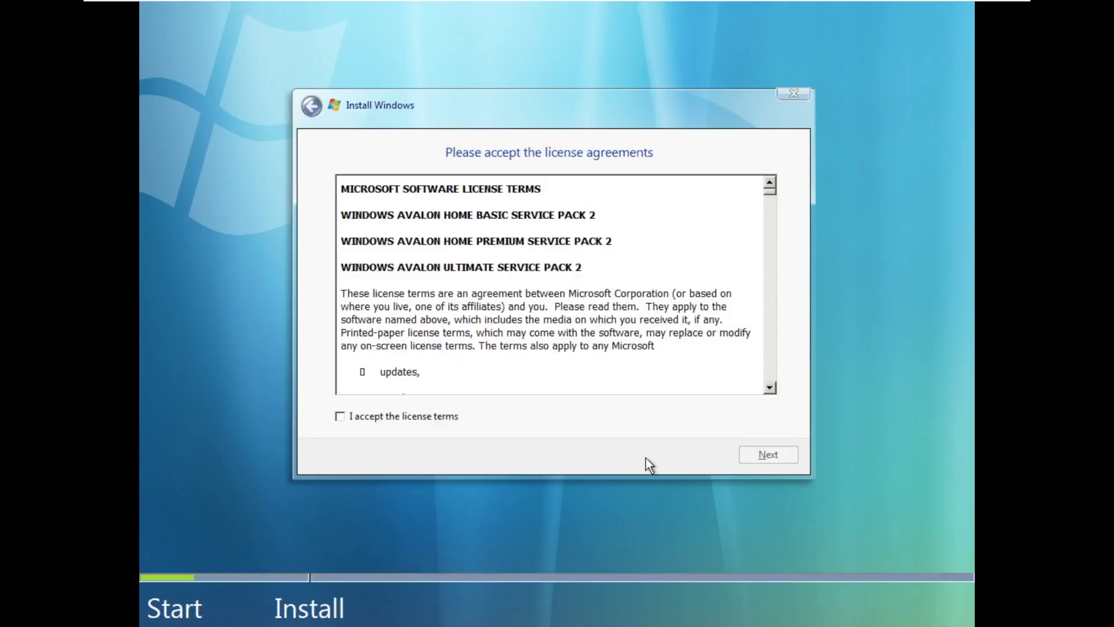
click(436, 416)
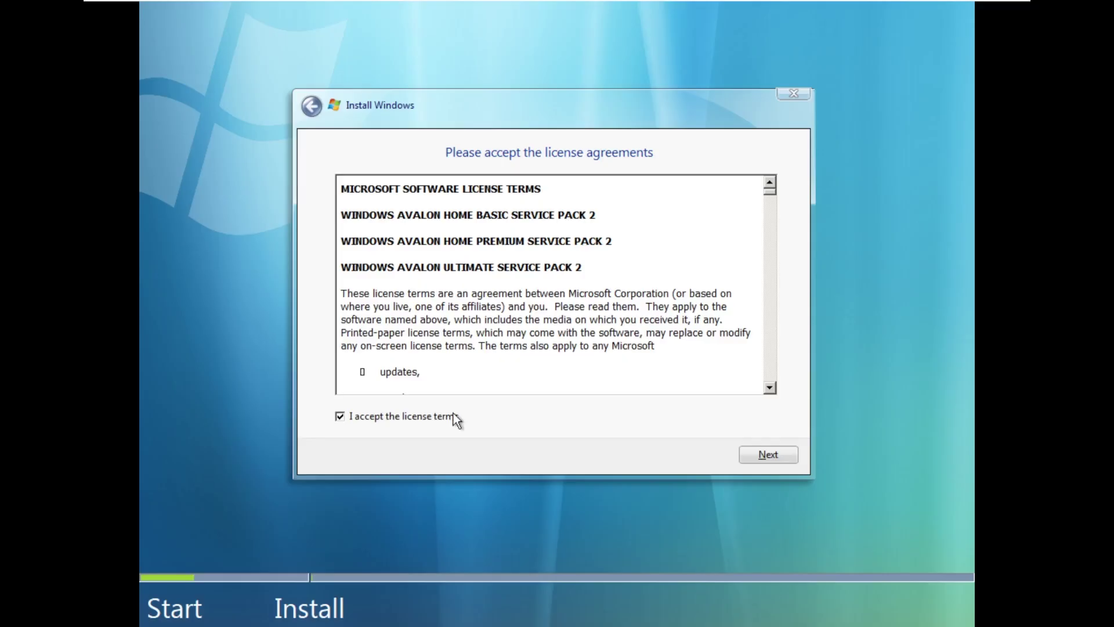
drag(342, 198, 530, 247)
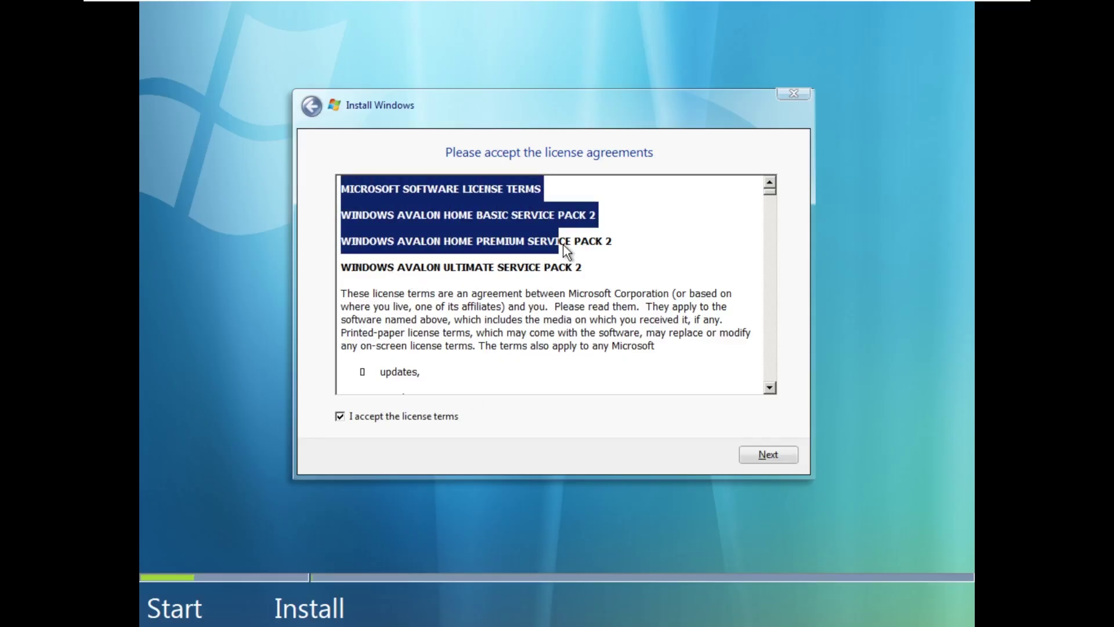
Choose a Custom (advanced) install onto Drive 0's 60 GB unallocated space.
click(739, 455)
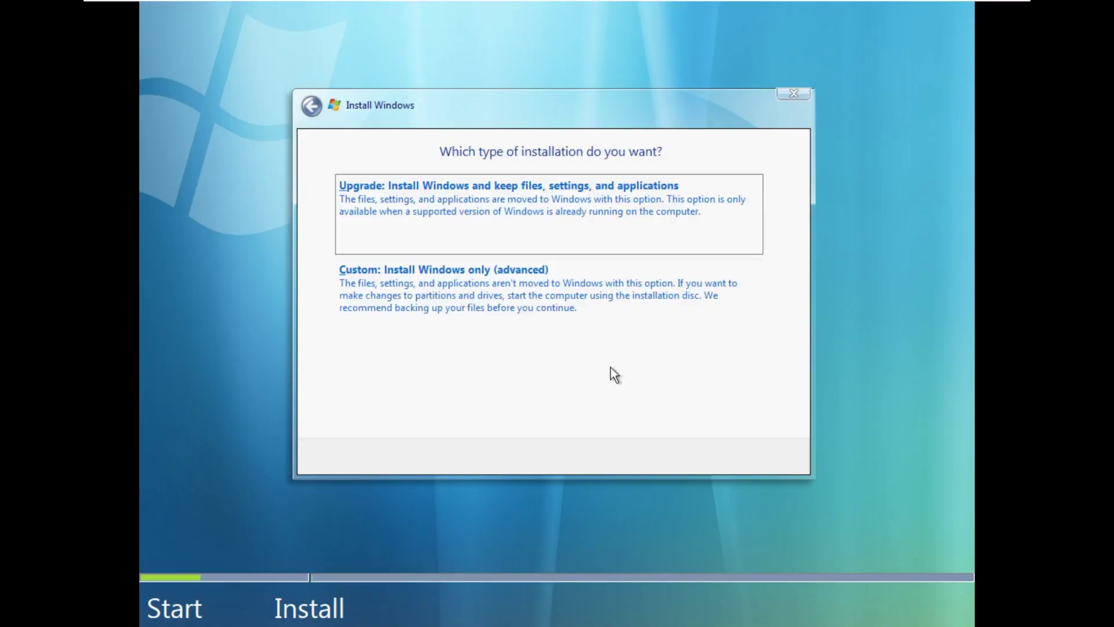
click(480, 288)
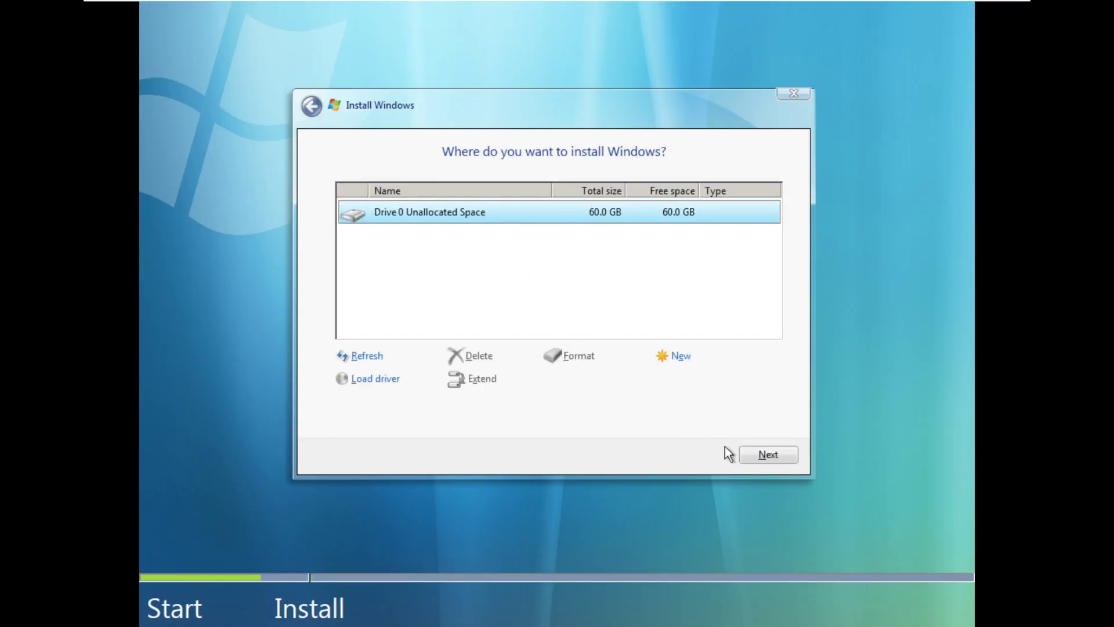
click(765, 455)
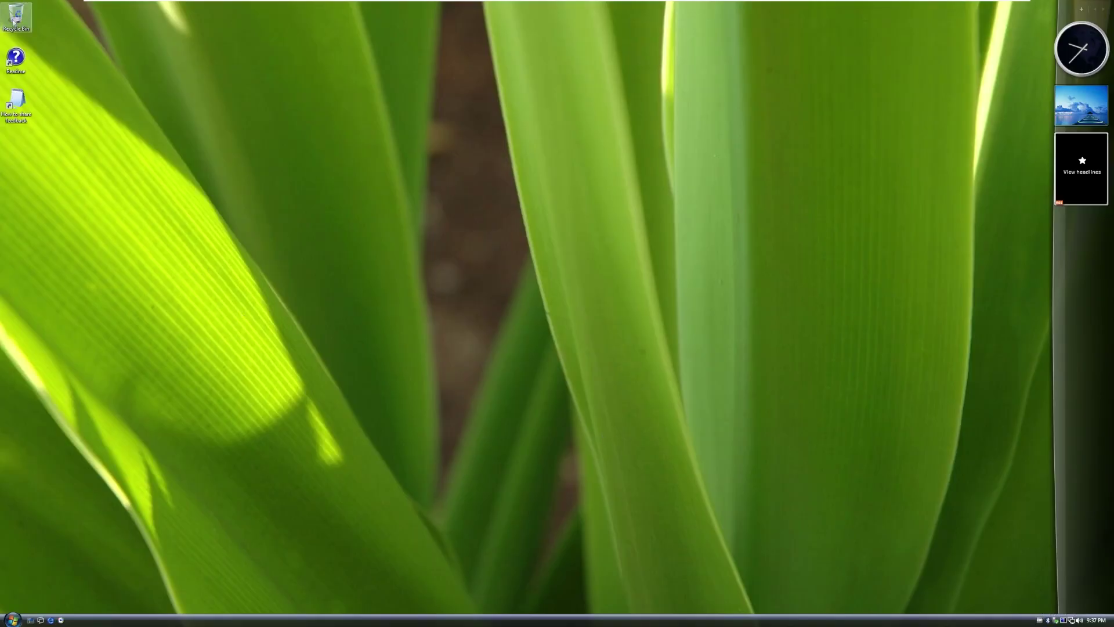
View the empty Recycle Bin, resize and move its window, close it, then open Readme.
key(Return)
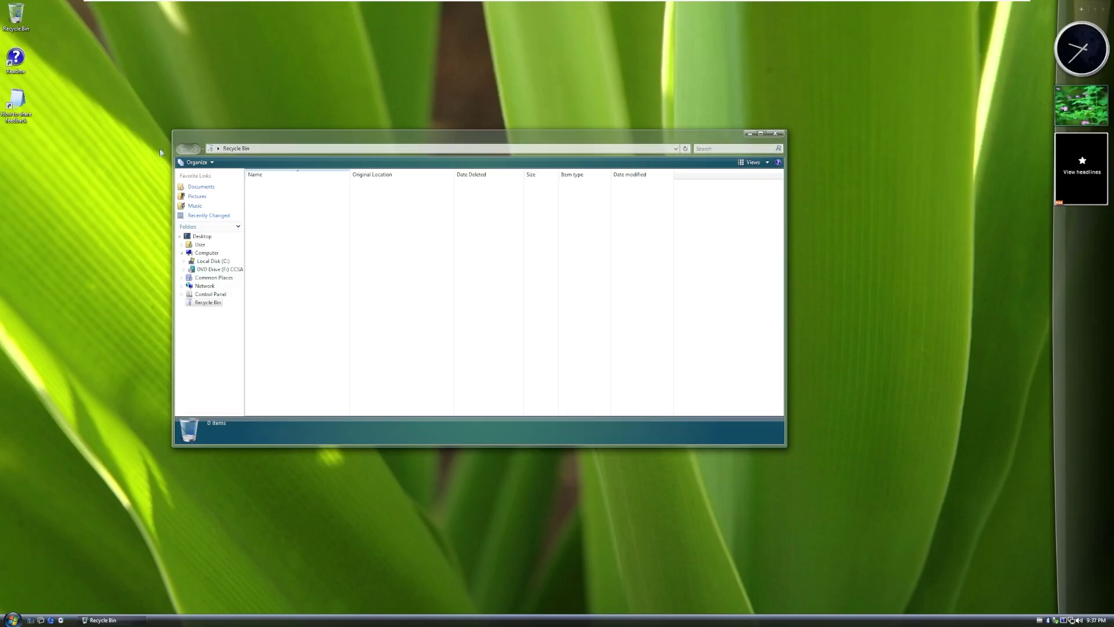
drag(173, 133, 141, 121)
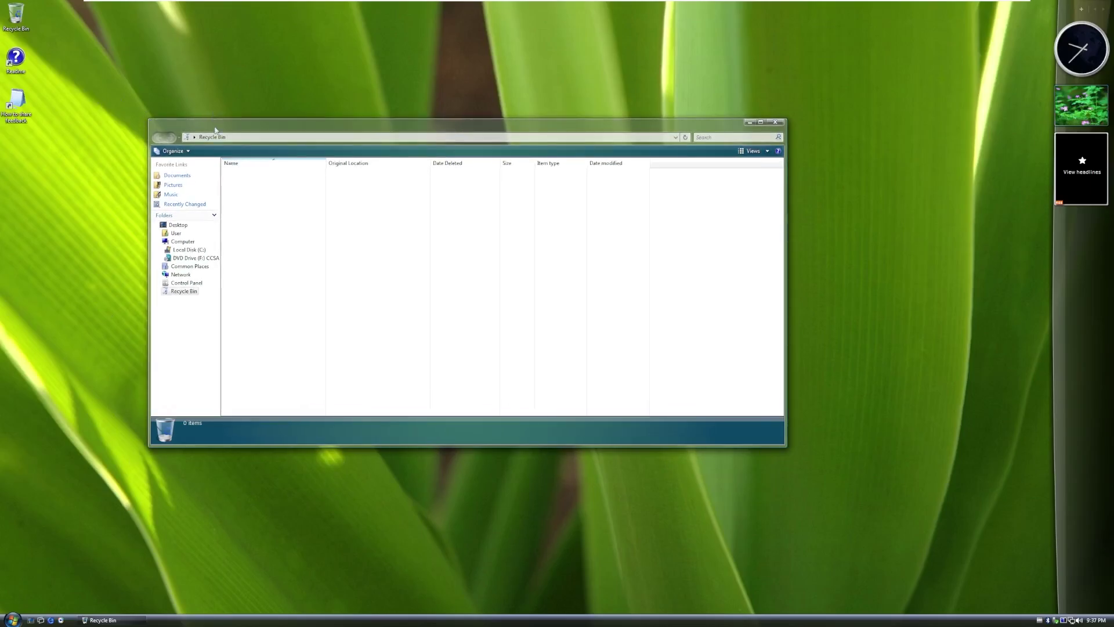
drag(215, 130, 329, 185)
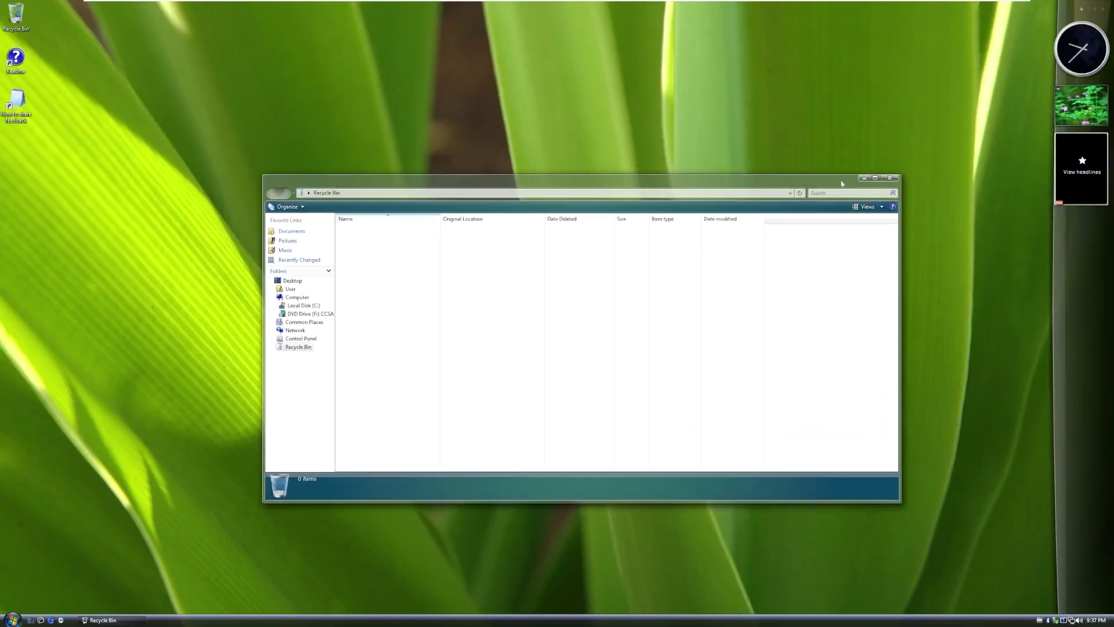
click(887, 177)
double_click(16, 16)
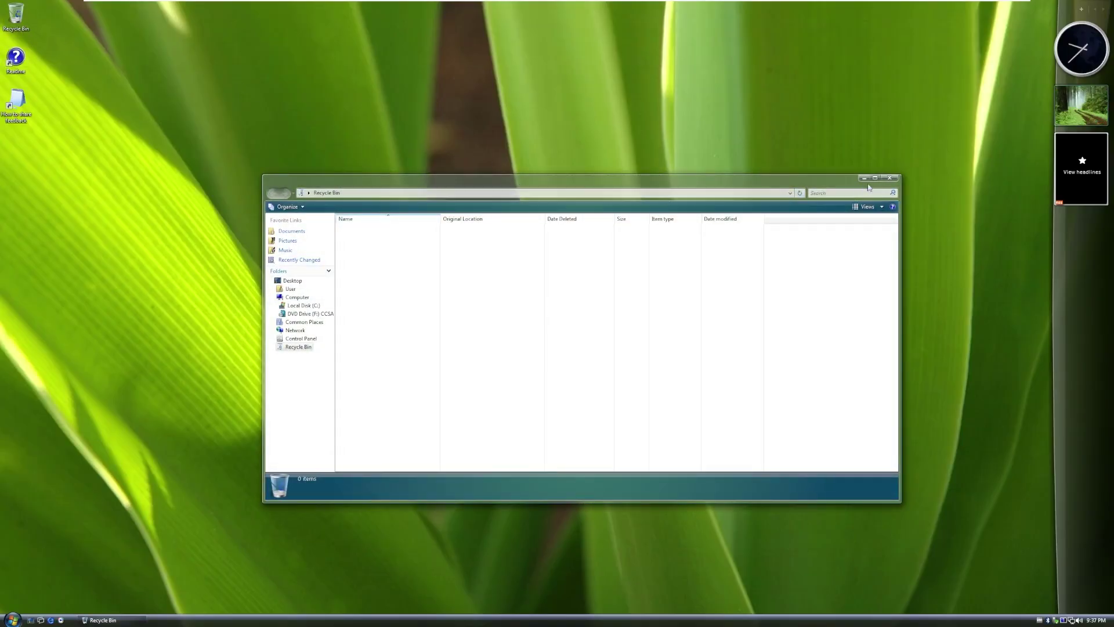
click(889, 178)
double_click(16, 58)
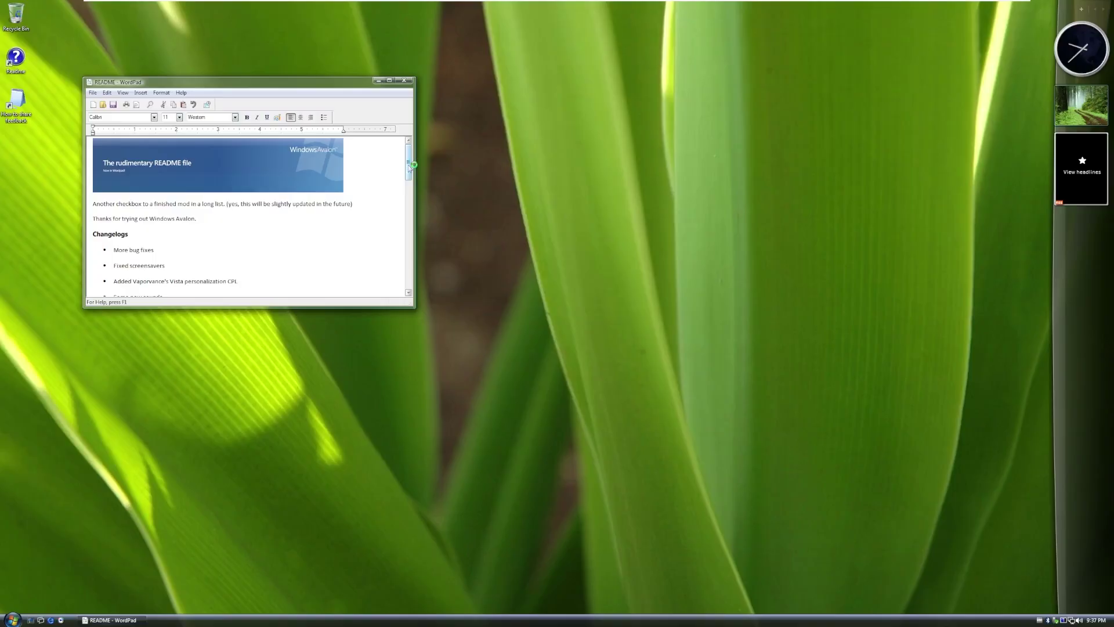
Scroll the README, enlarge WordPad, select a word under CREDITS, then close the document.
drag(408, 168, 400, 264)
drag(415, 306, 546, 418)
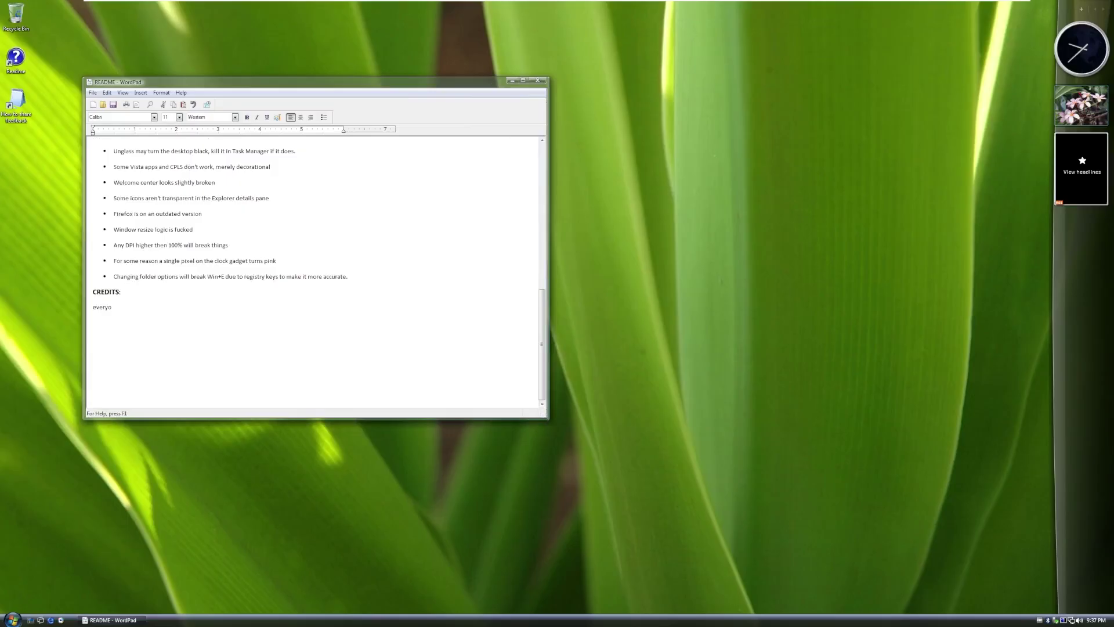
double_click(100, 354)
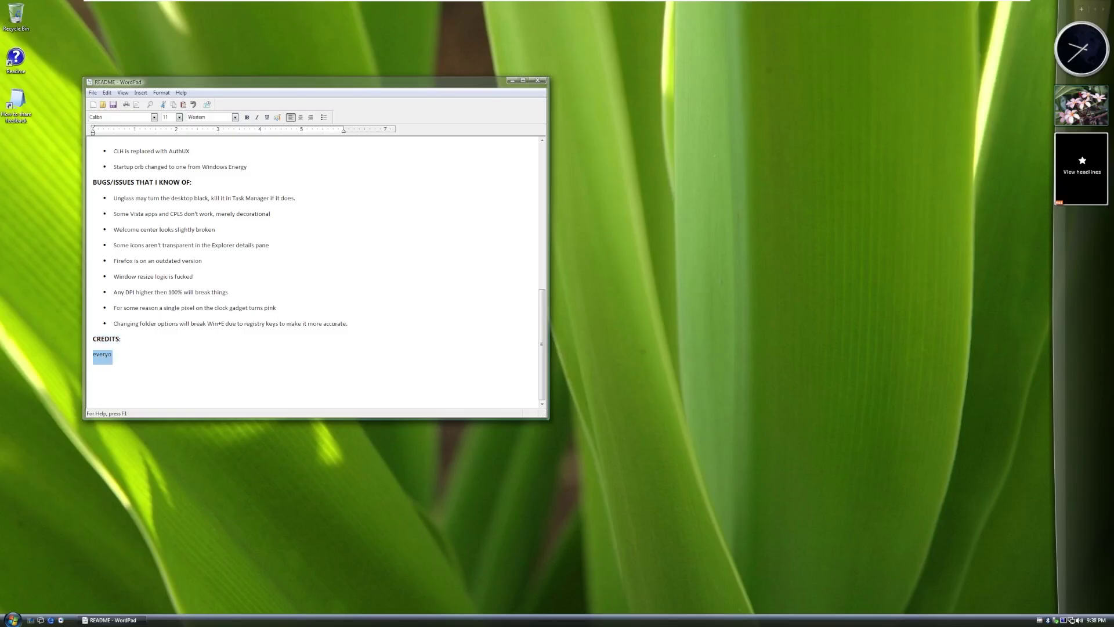
click(536, 82)
double_click(31, 106)
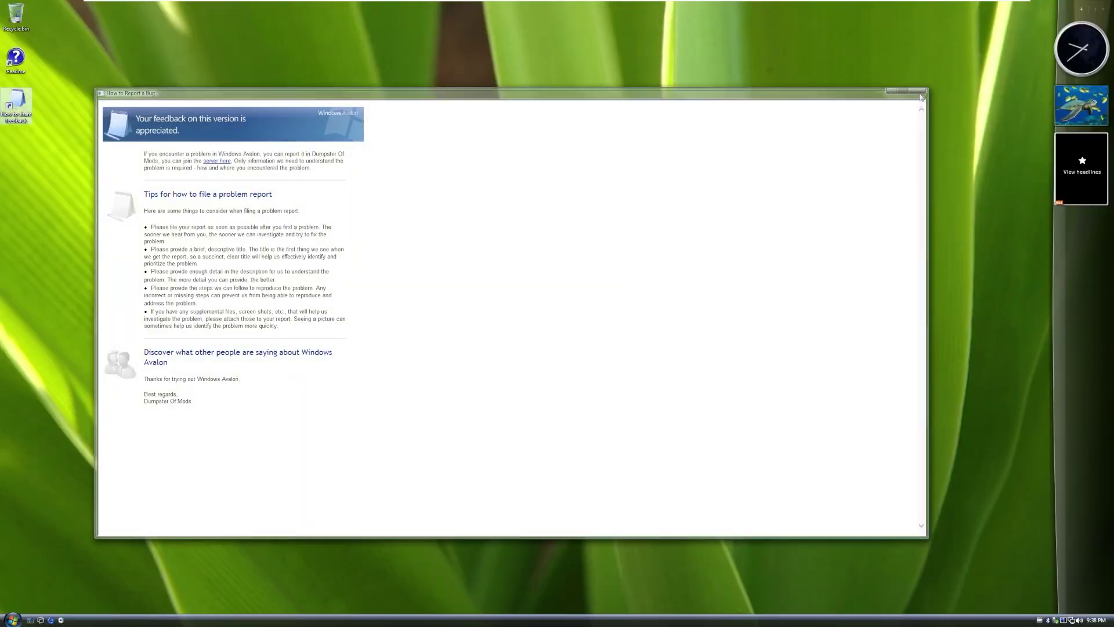
click(917, 91)
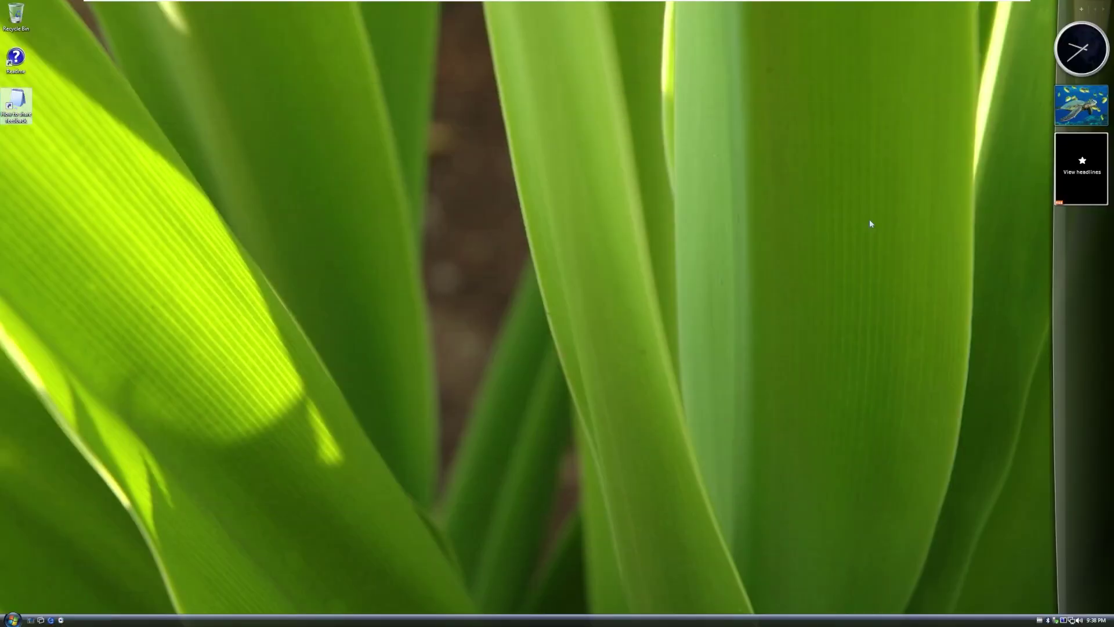
mouse_move(1050, 59)
mouse_down()
mouse_move(756, 149)
mouse_move(630, 145)
mouse_move(897, 179)
mouse_move(1067, 51)
mouse_up()
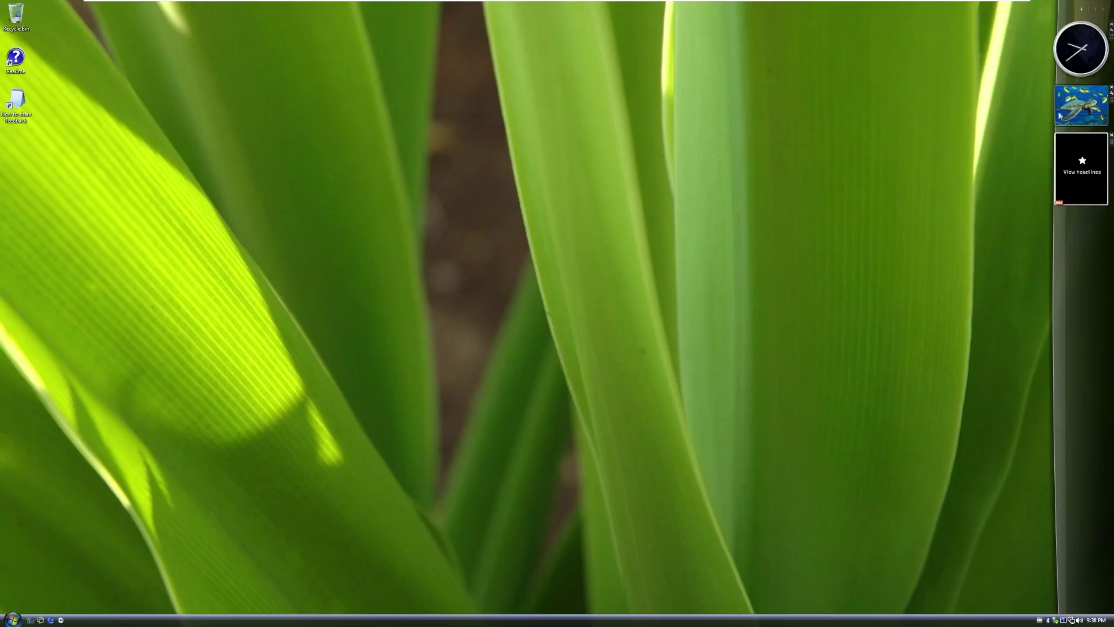
mouse_move(1063, 52)
click(1097, 620)
click(1079, 619)
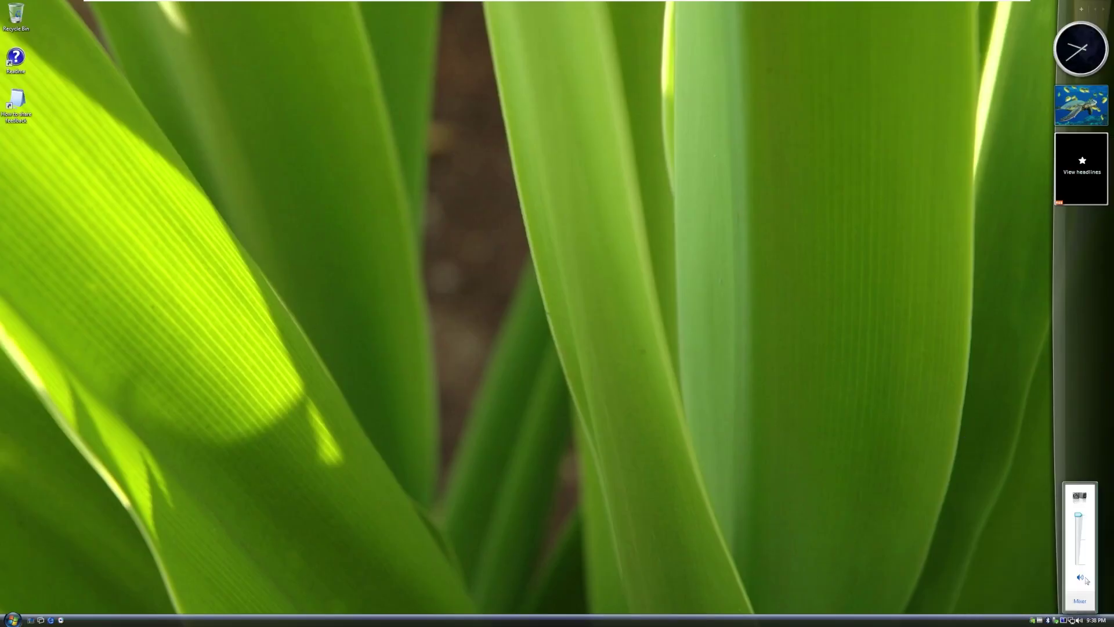
click(1058, 608)
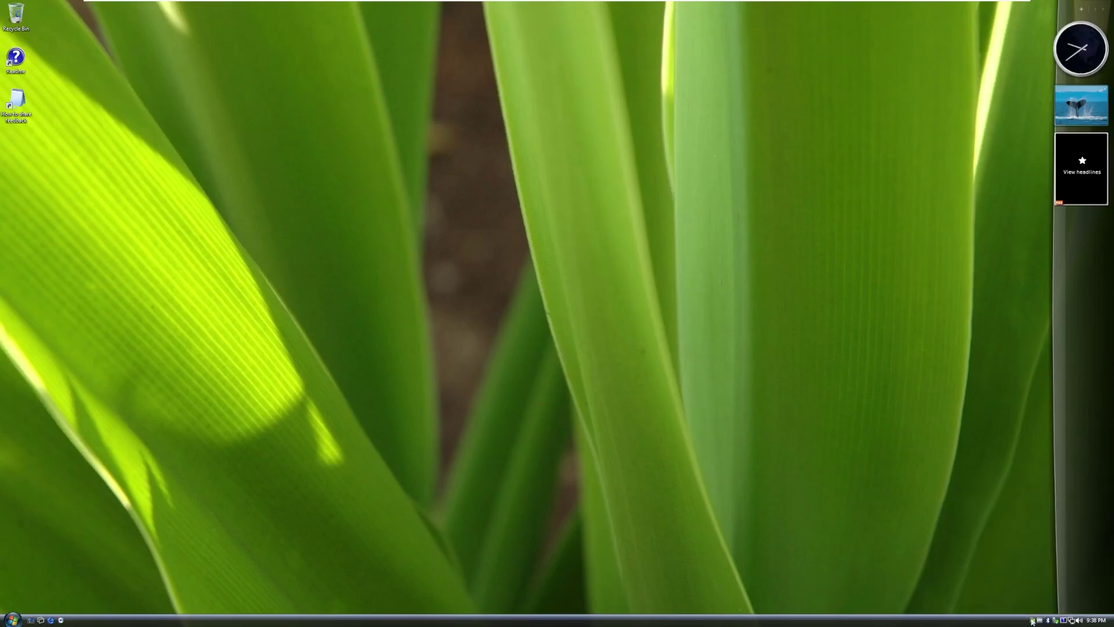
Check a tray icon's menu, dismiss Media Player's welcome dialog, and launch Internet Explorer.
right_click(1031, 619)
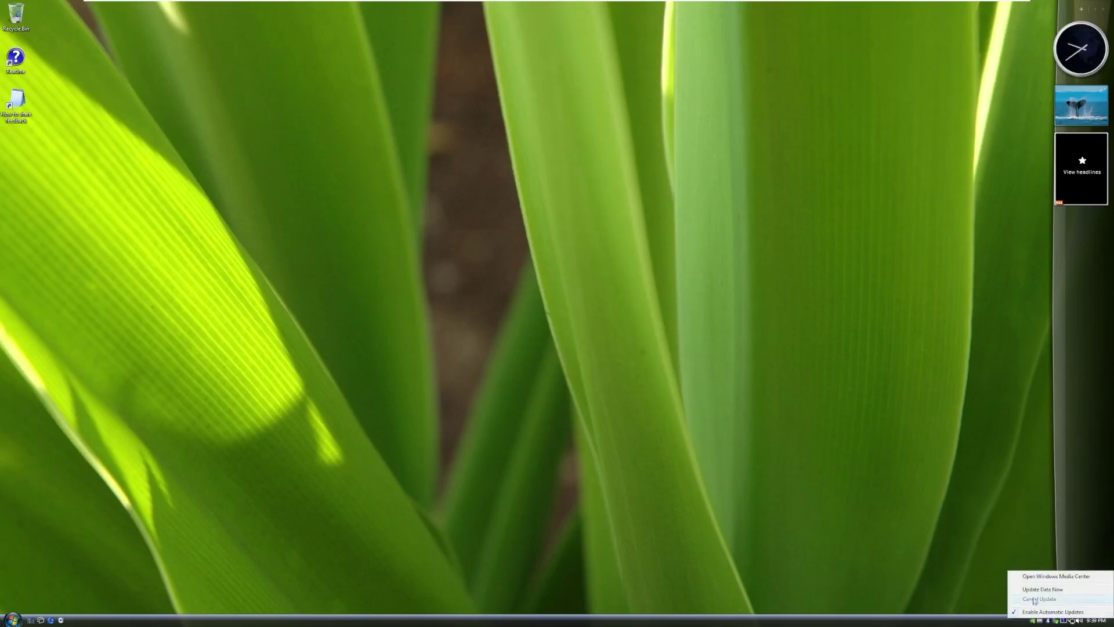
click(1024, 607)
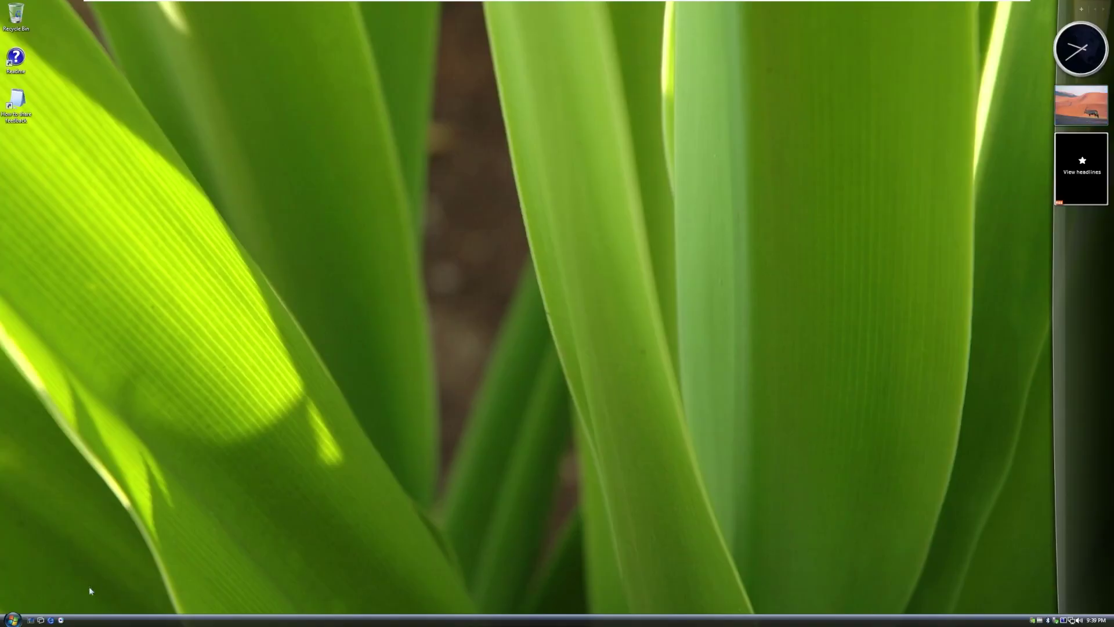
click(60, 620)
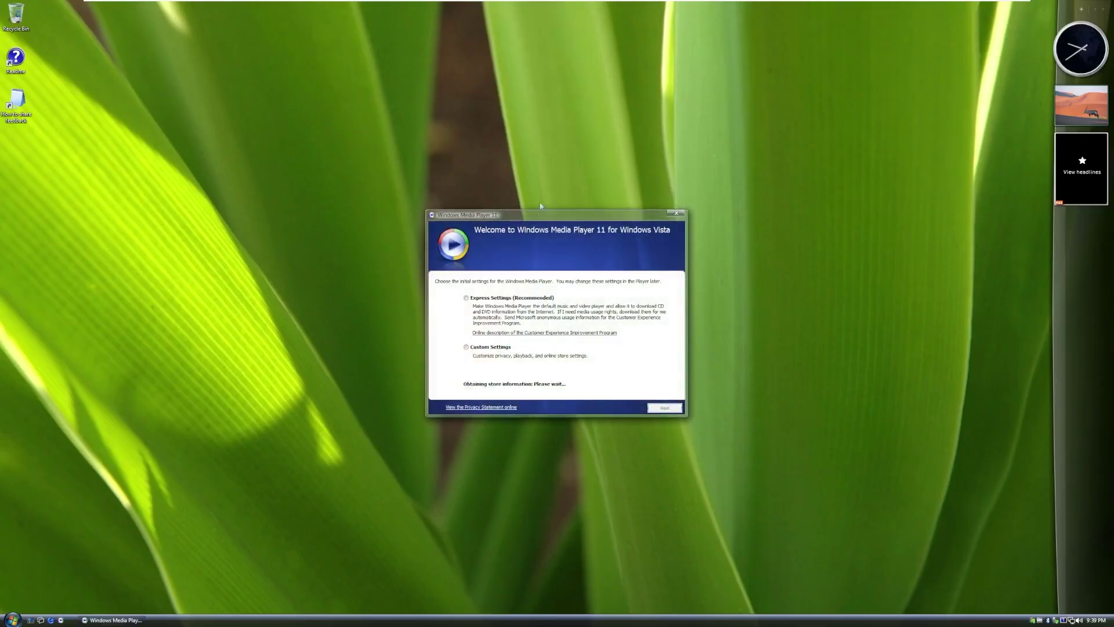
click(676, 213)
click(51, 620)
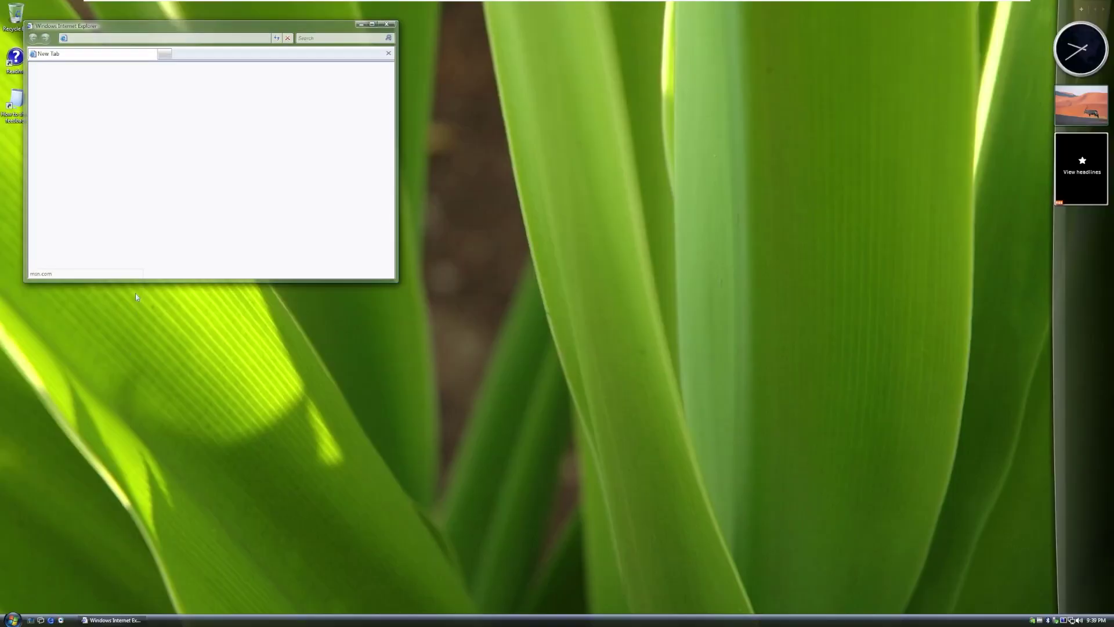
Stop MSN loading, reposition the browser window, and load the Google home page.
click(51, 620)
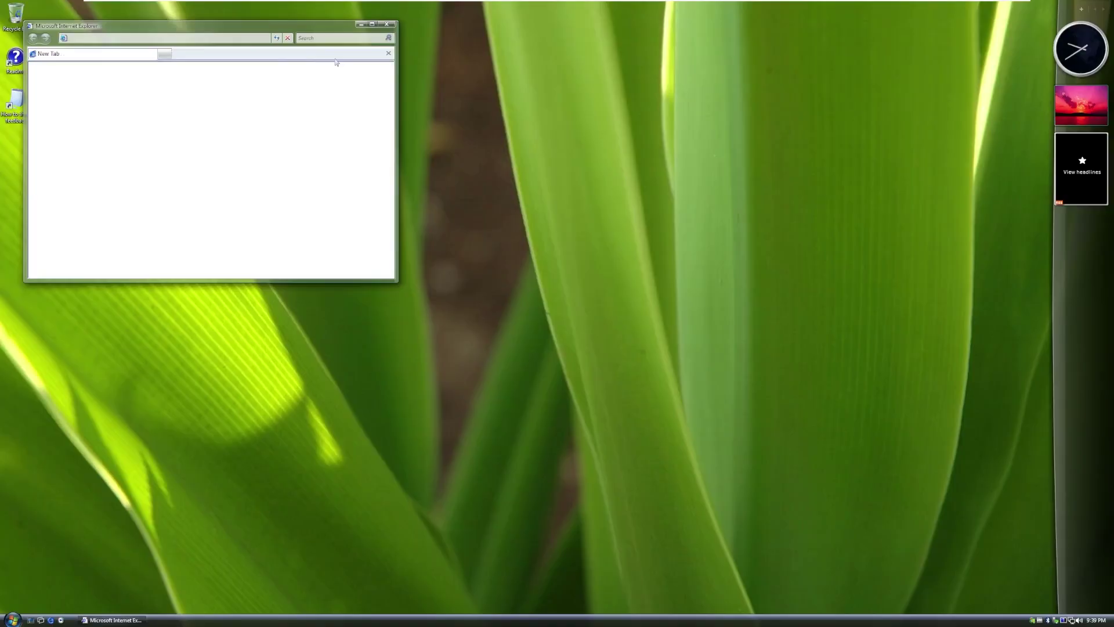
drag(116, 25, 262, 92)
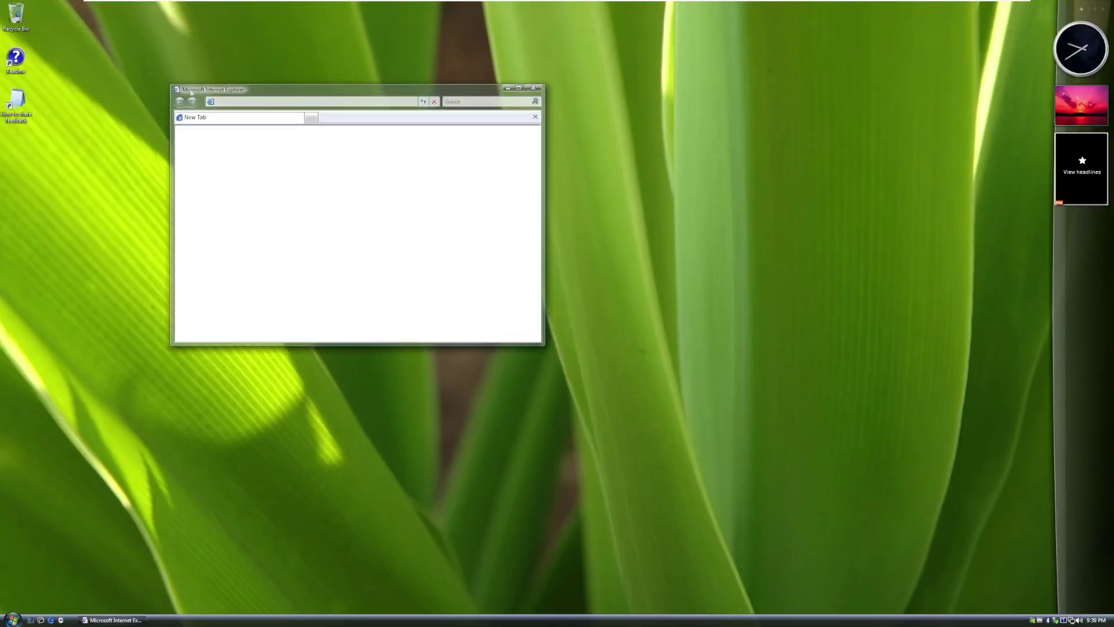
click(177, 89)
click(510, 131)
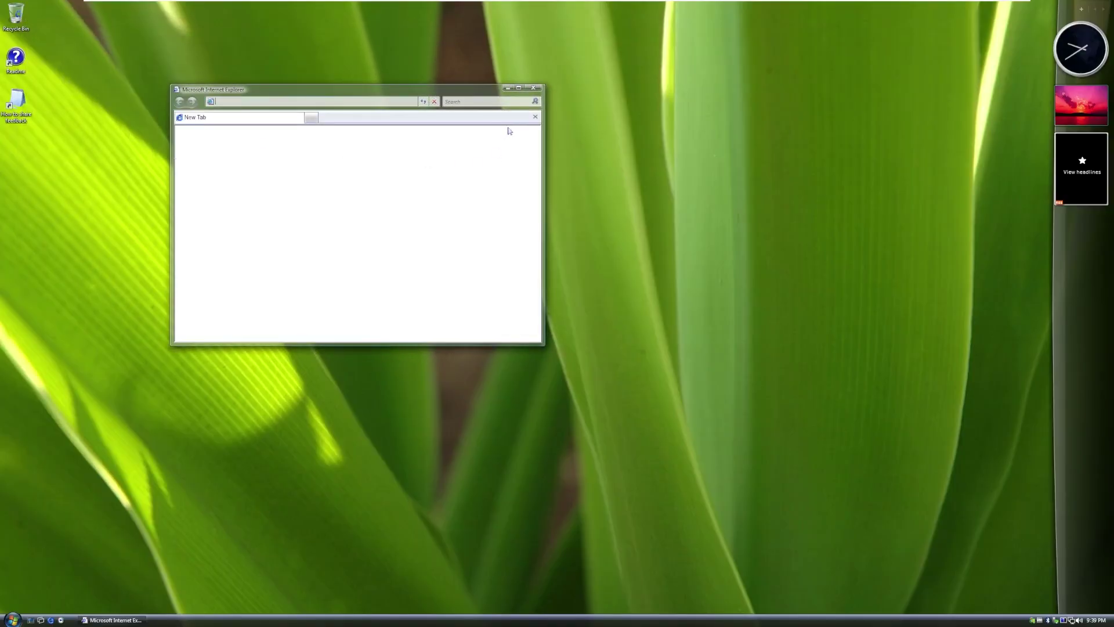
click(535, 101)
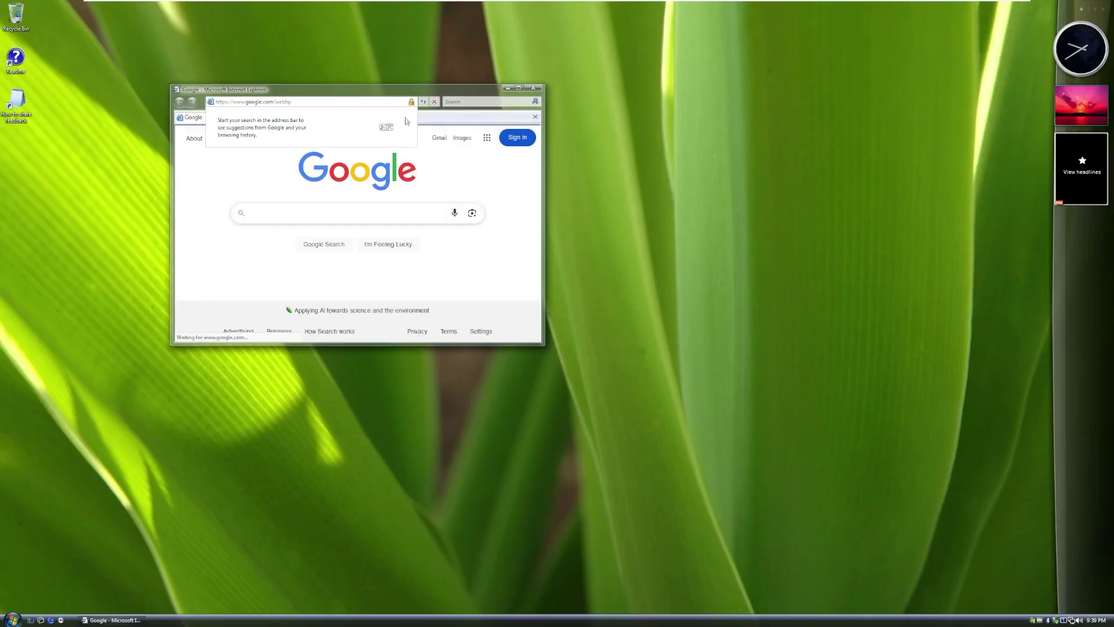
Dismiss Google's address-bar tip and sign-in prompt, then close Internet Explorer.
click(395, 126)
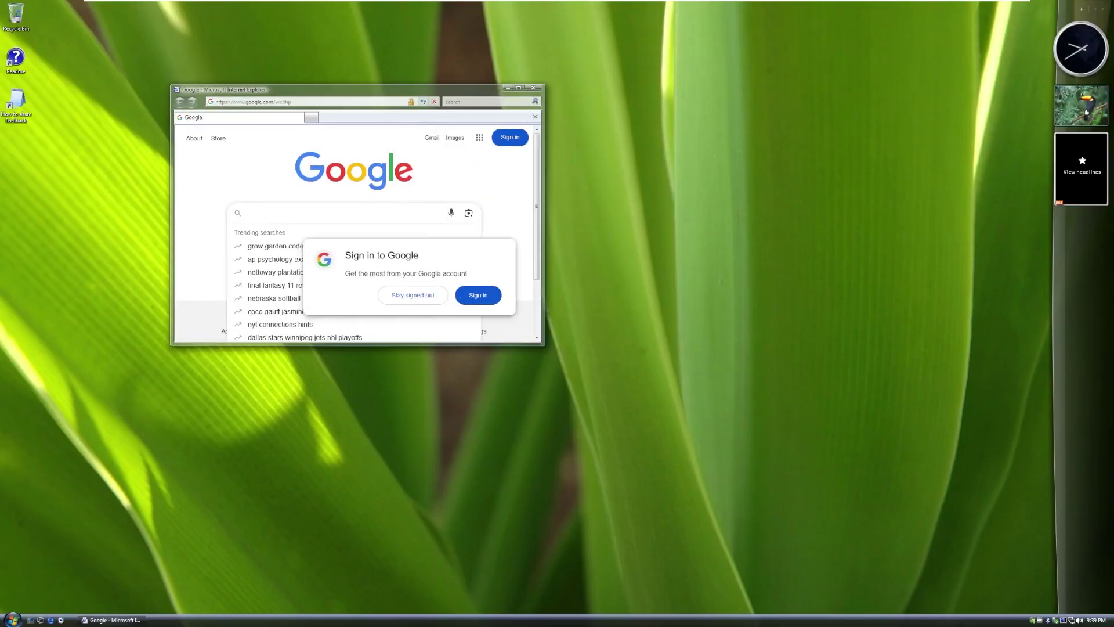
click(535, 101)
click(525, 120)
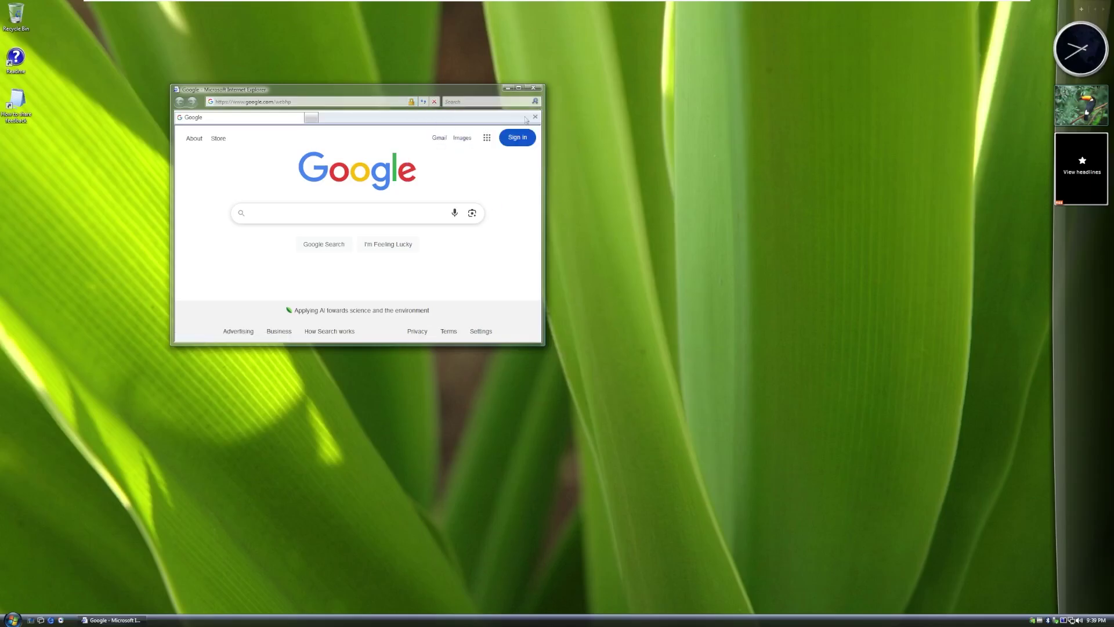
click(533, 87)
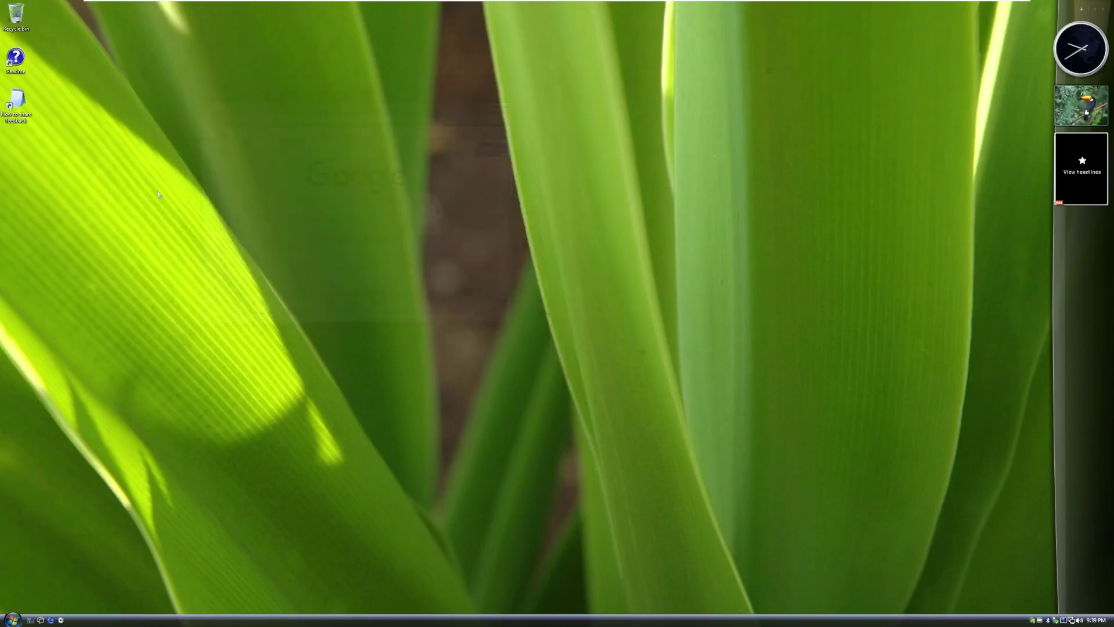
Toggle the virtual desktop overview, return to the desktop, and open the Start menu.
click(42, 620)
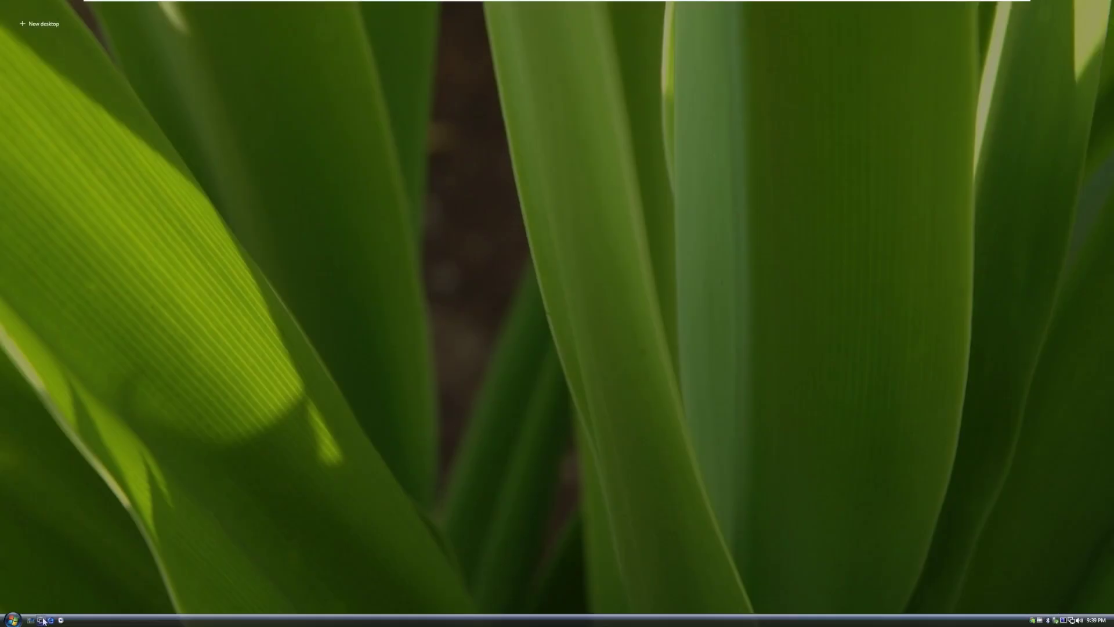
click(42, 620)
click(42, 620)
click(223, 195)
click(12, 619)
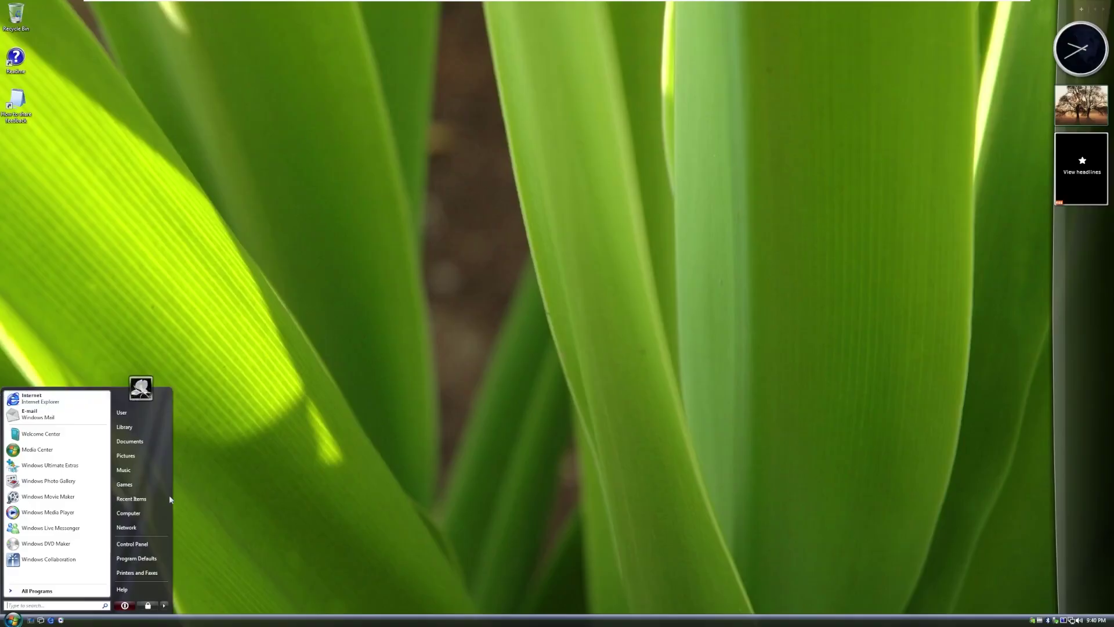
Launch Welcome Center from Start, close its window, and bring the Start menu back with the Windows key.
click(232, 487)
key(super)
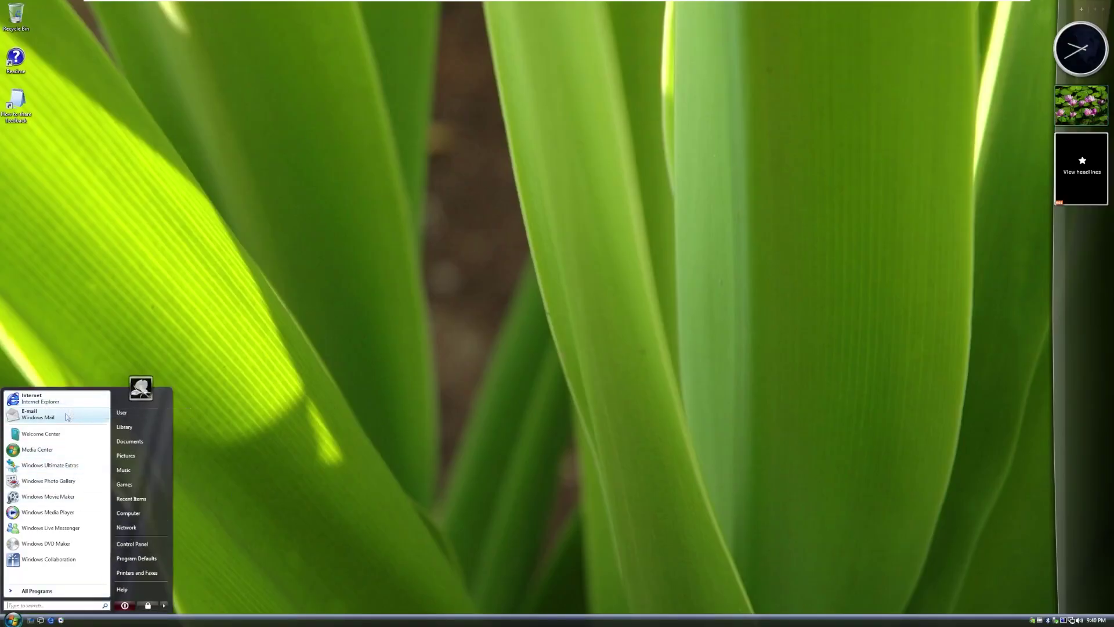
click(52, 434)
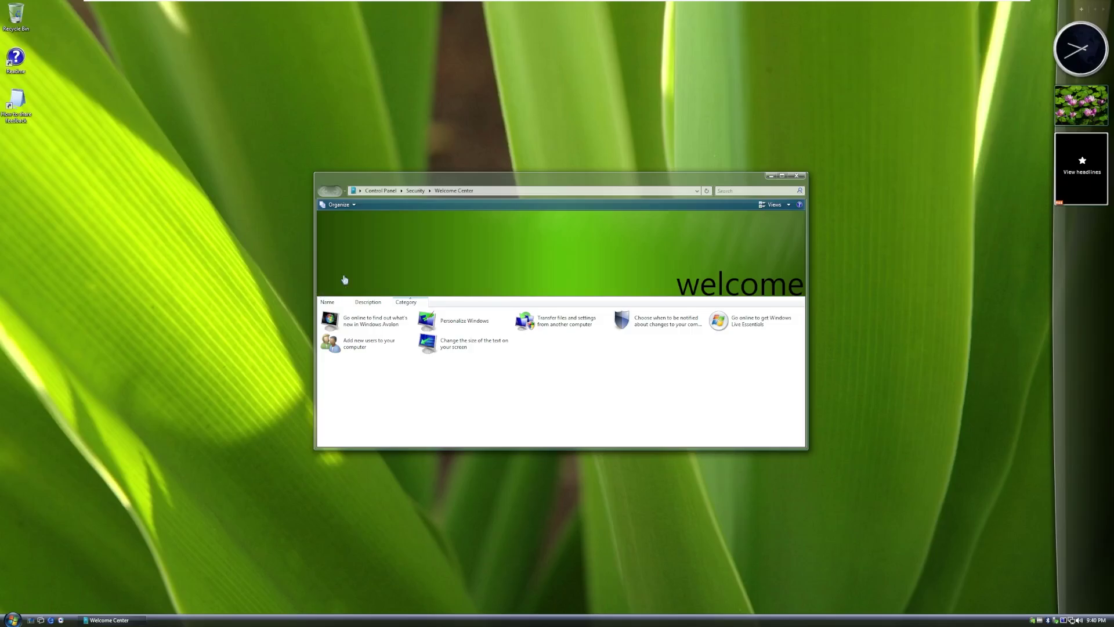
click(796, 175)
key(super)
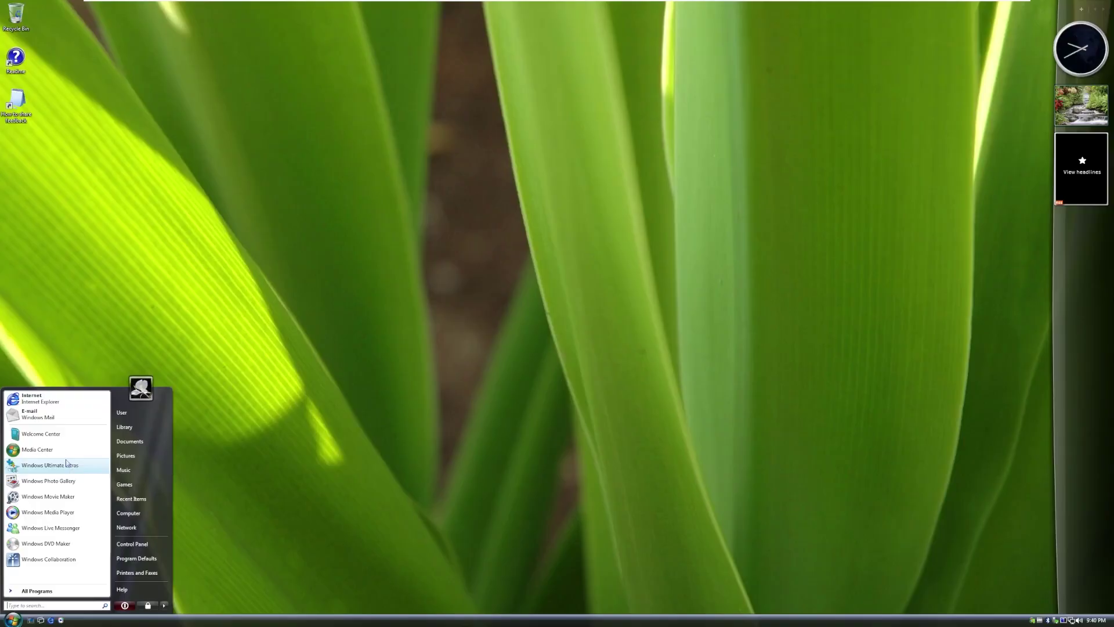
Launch Windows AntiSpyware from All Programs to see Windows Defender's stopped service and real-time protection status.
click(36, 591)
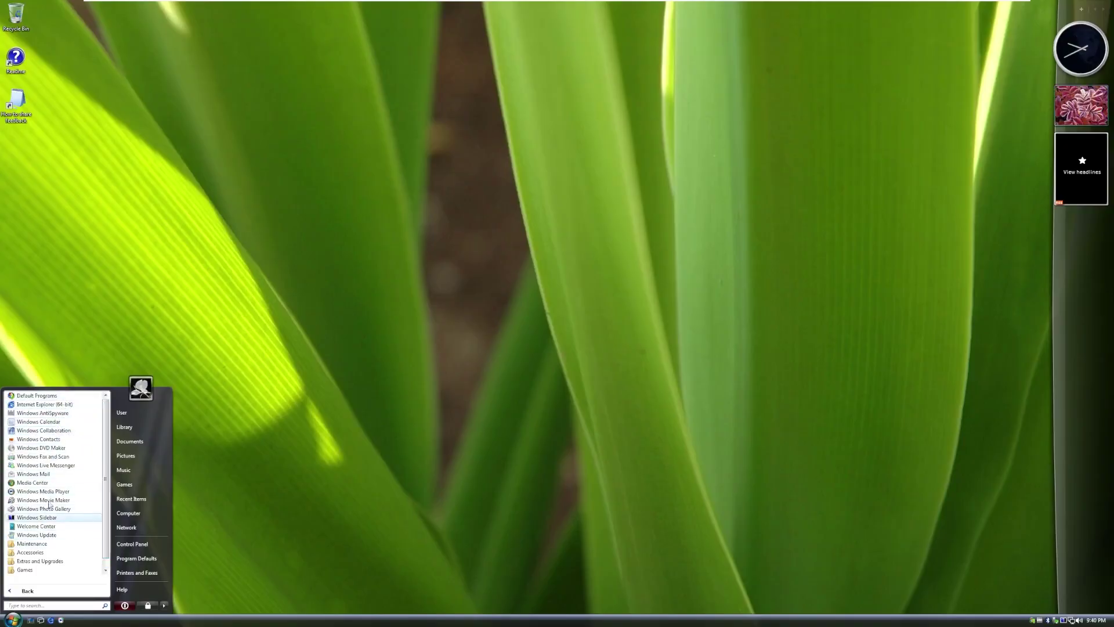
click(50, 413)
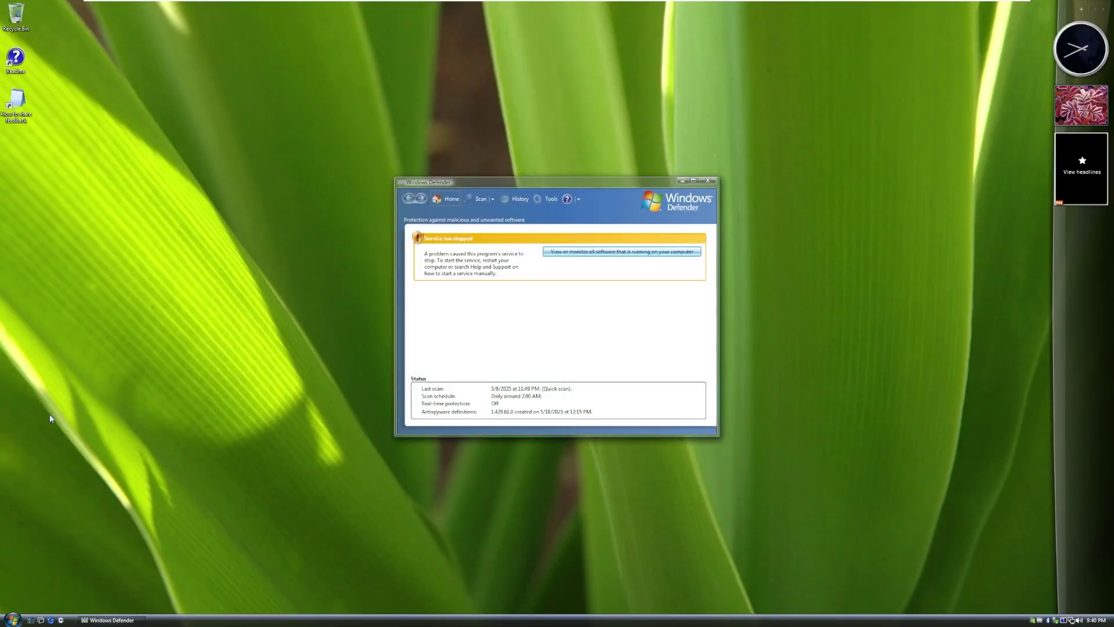
Close Windows Defender and bring up the full All Programs list in the Start menu.
click(708, 181)
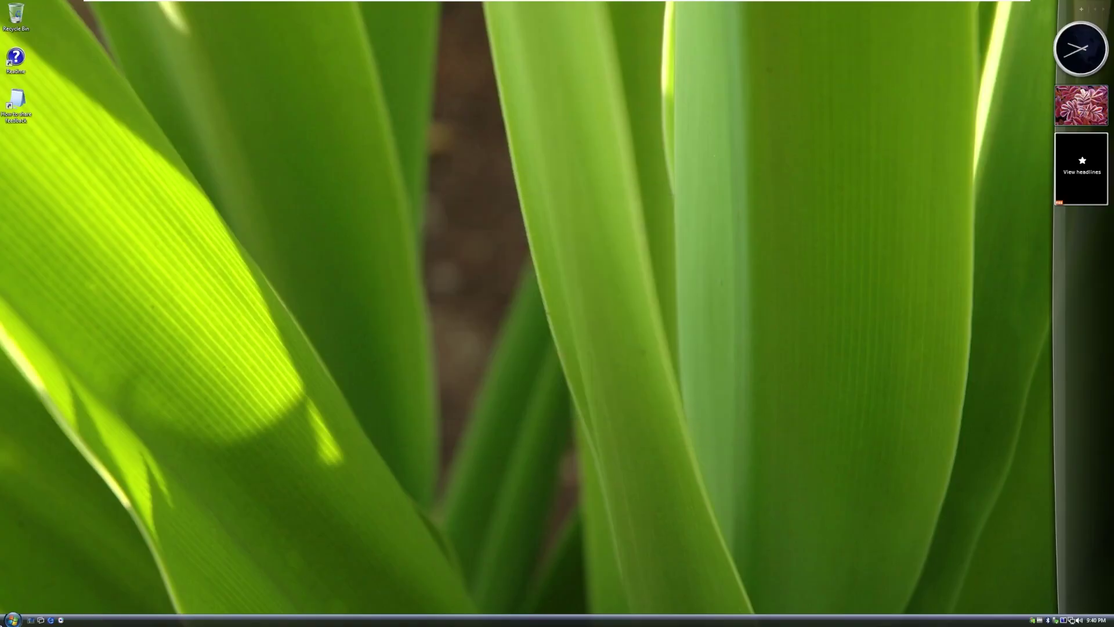
click(11, 619)
click(36, 589)
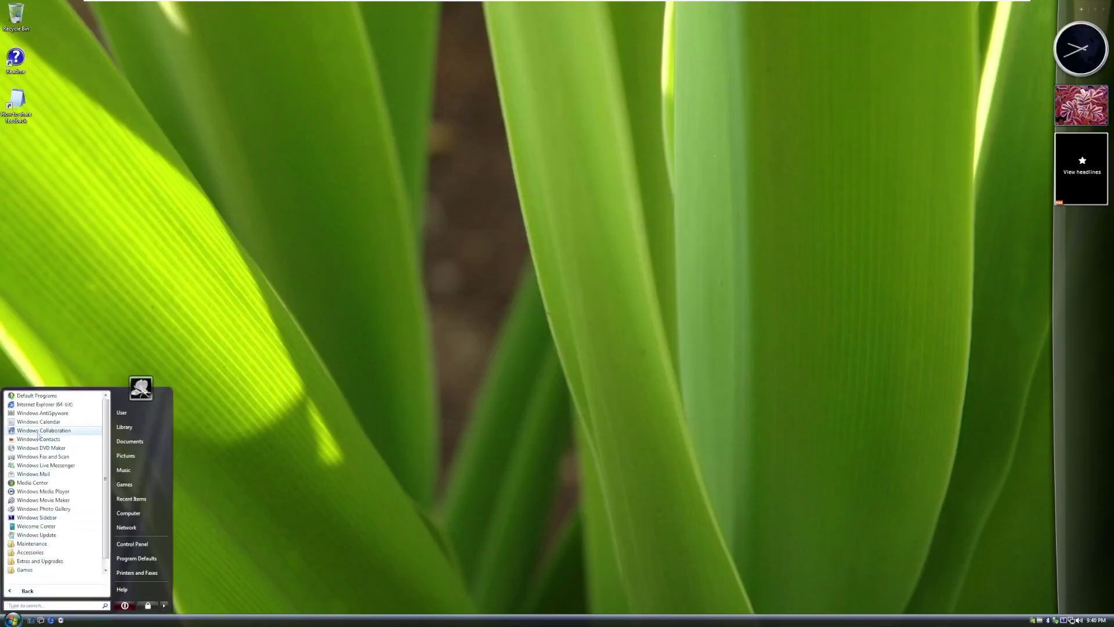
scroll(52, 430, down, 1)
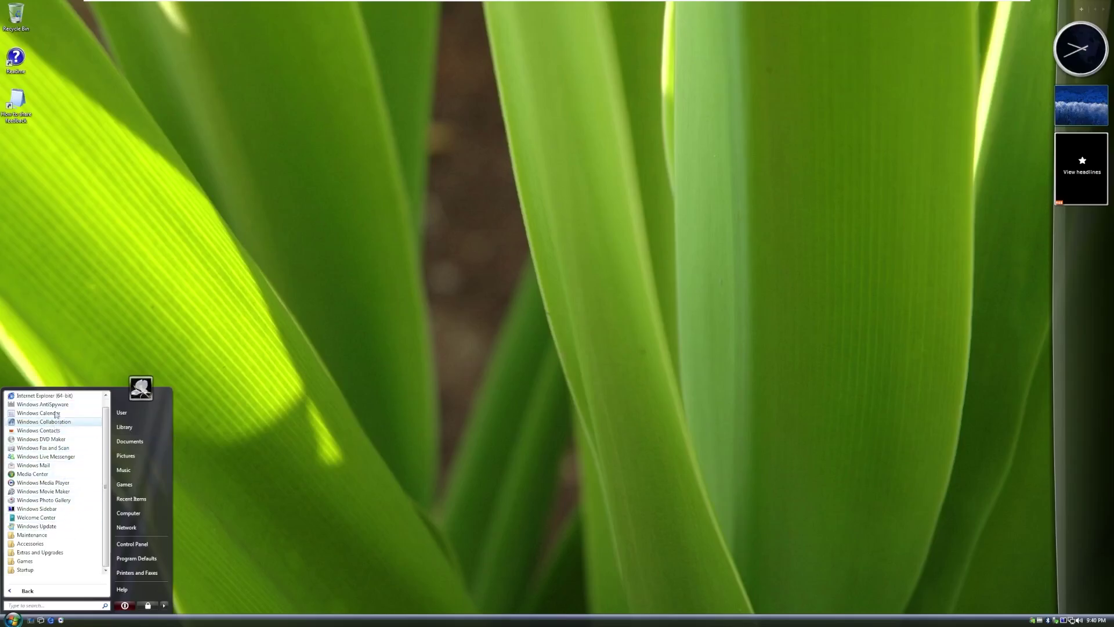
Expand the Maintenance, Accessories, Extras and Upgrades, and Games folders to reveal Chess Titans and FreeCell.
click(35, 535)
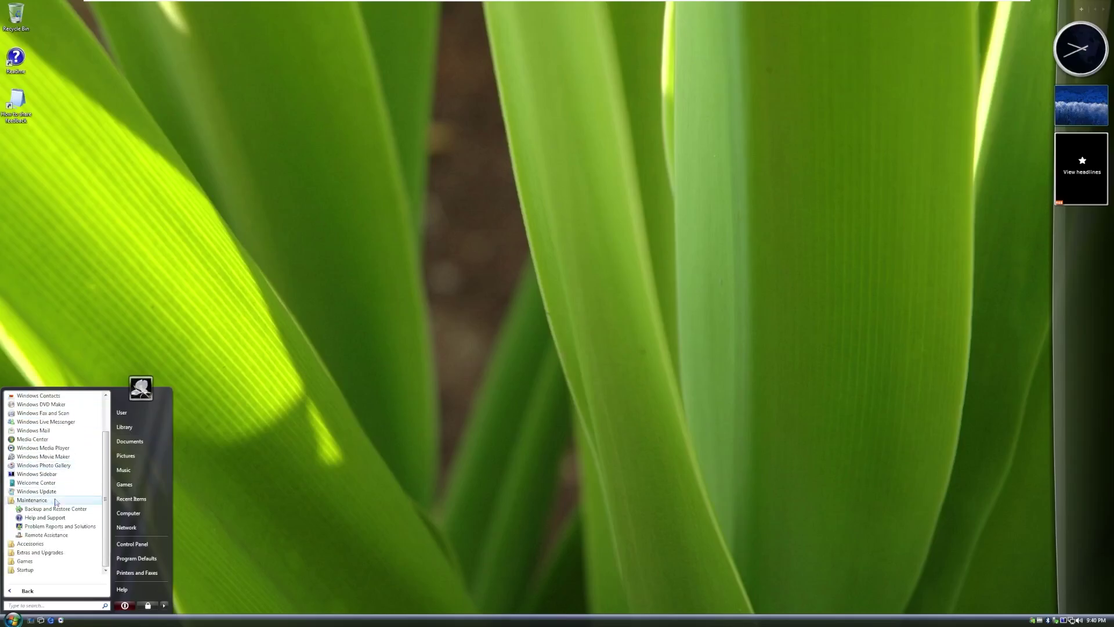
click(30, 543)
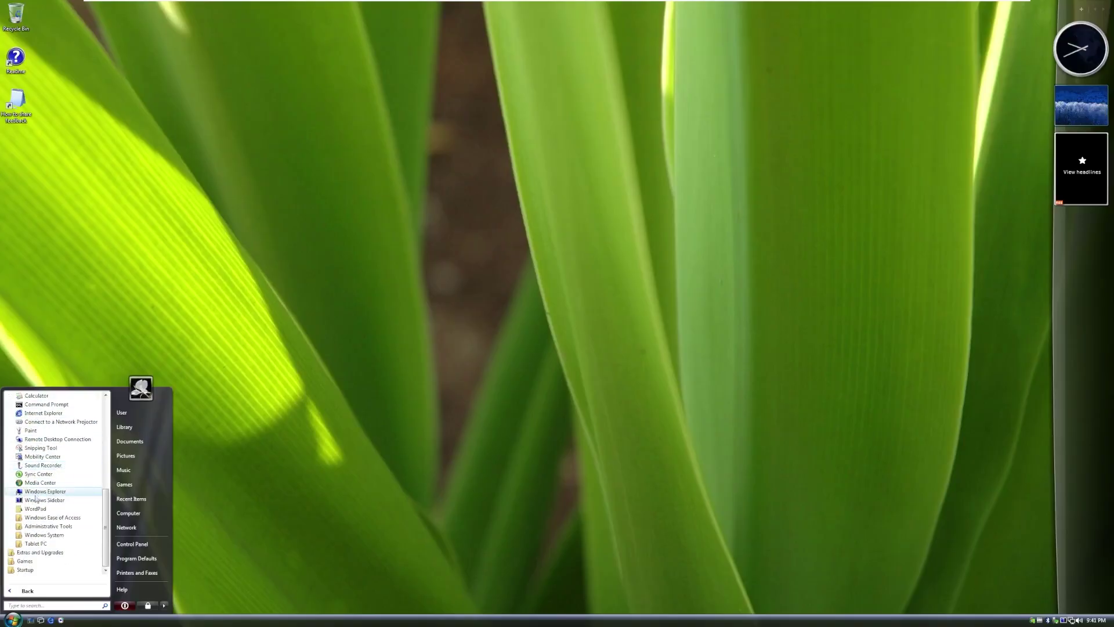
click(38, 552)
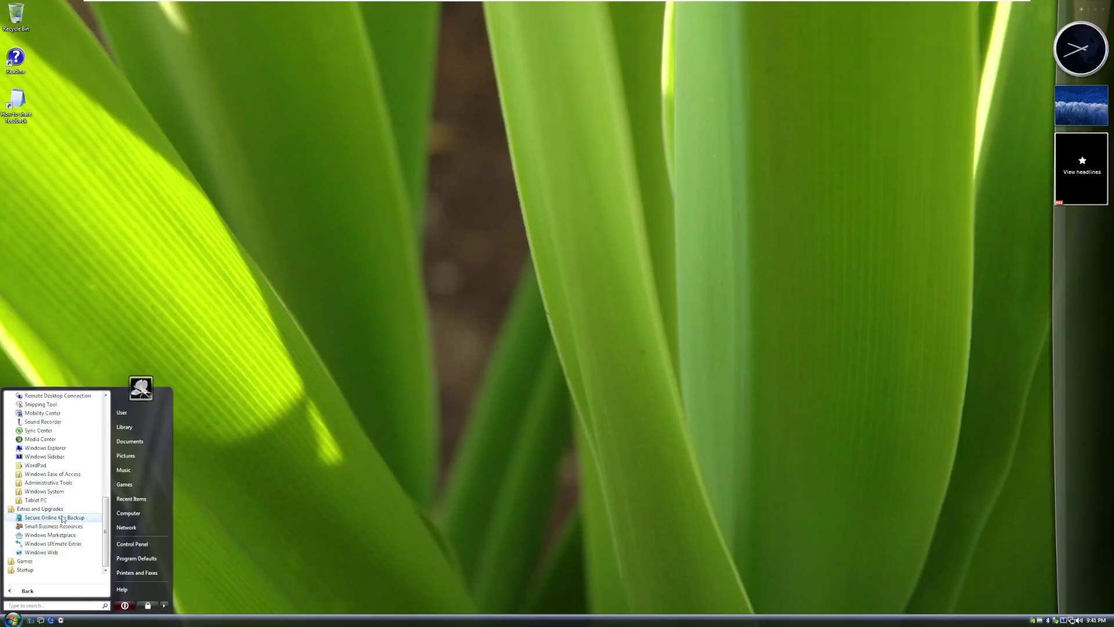
click(48, 561)
scroll(44, 551, down, 1)
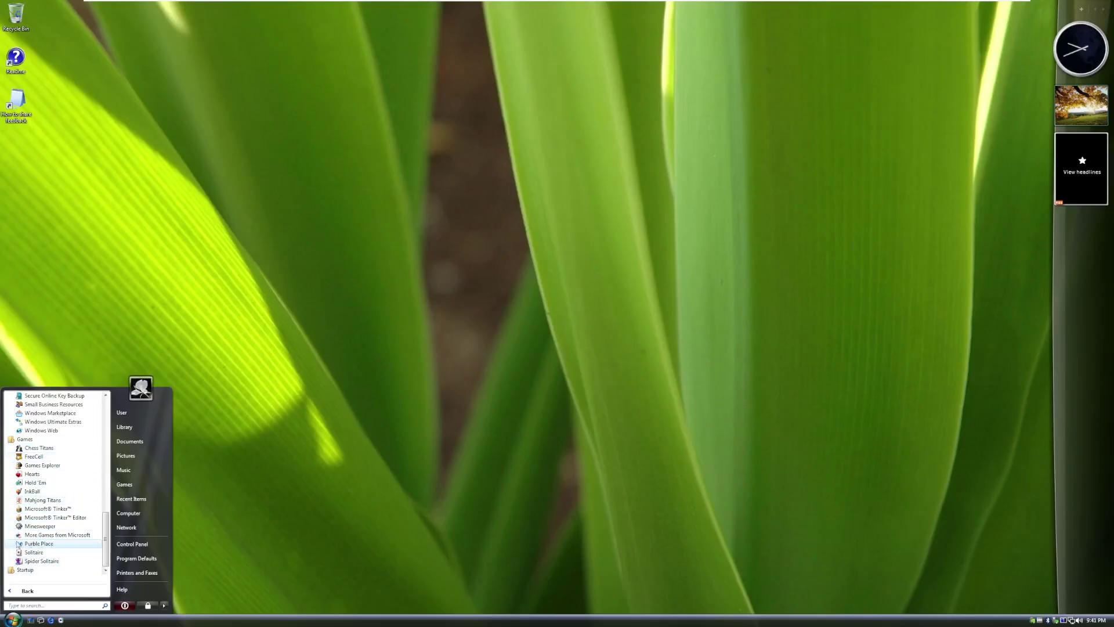
scroll(56, 545, down, 1)
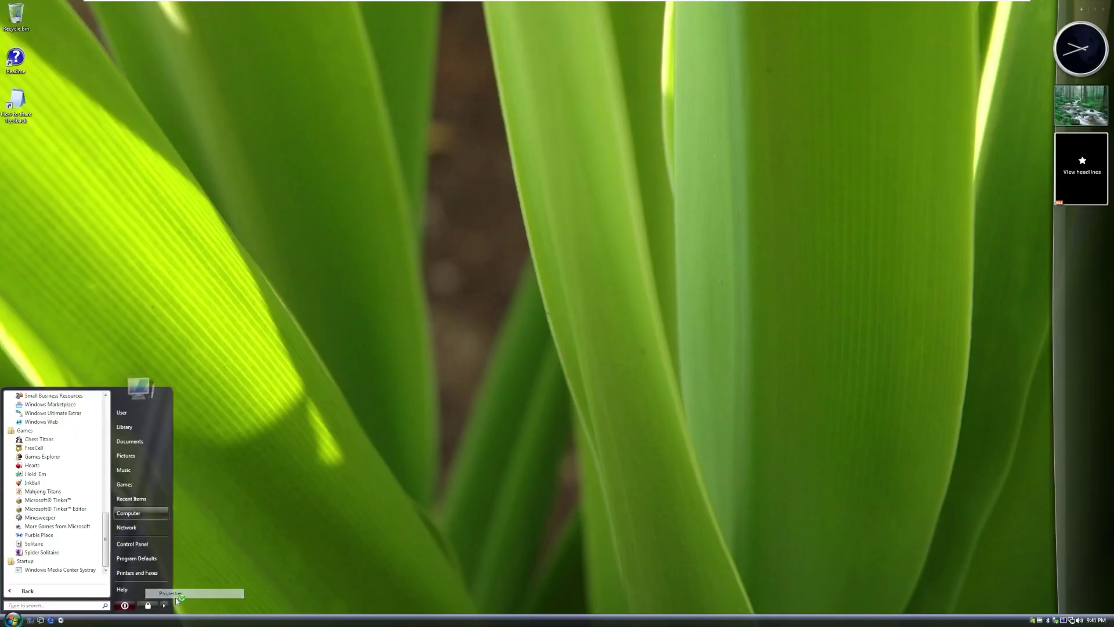
Review the Computer's System properties (8.00 GB RAM, 64-bit), then close the window.
click(217, 558)
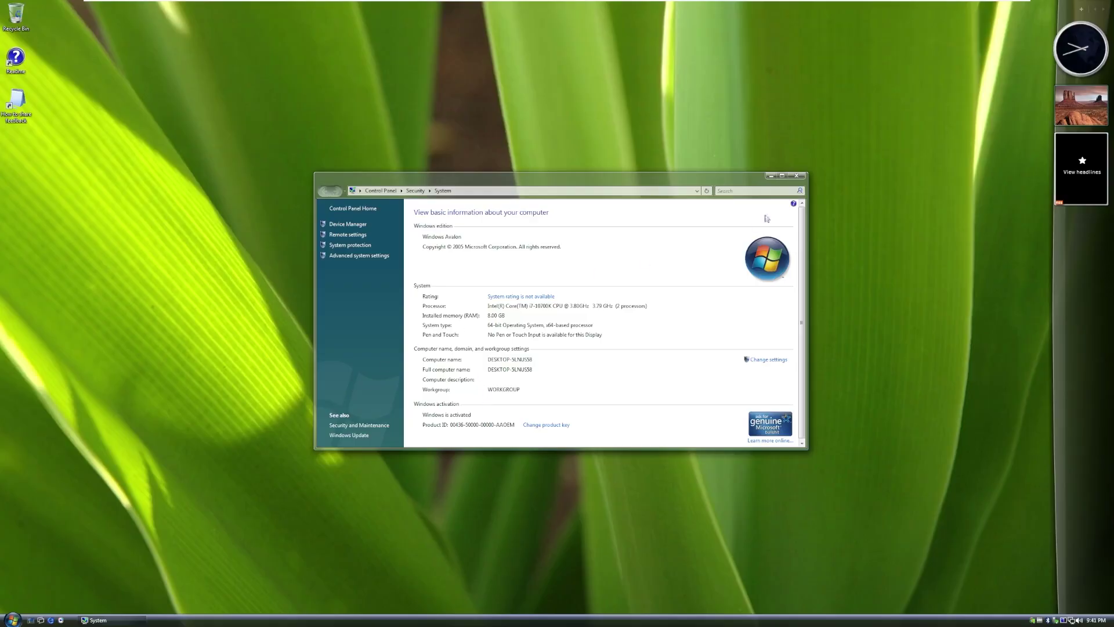
click(796, 175)
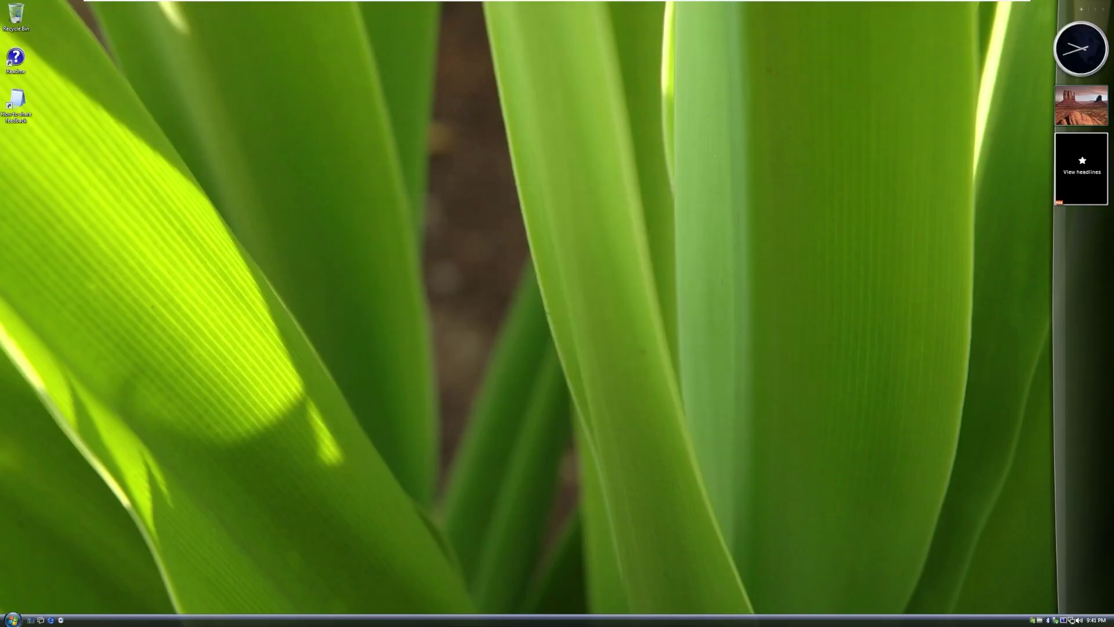
Check Local Disk (C:) properties (17.3 GB used, 42.5 GB free), then close both windows.
click(12, 619)
click(129, 512)
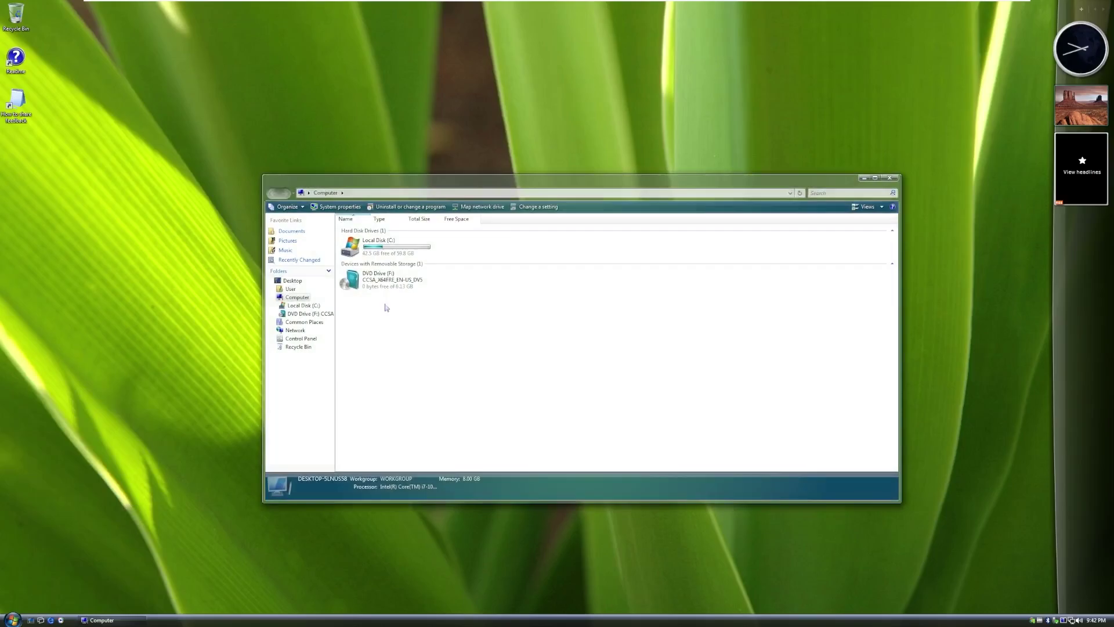
right_click(409, 248)
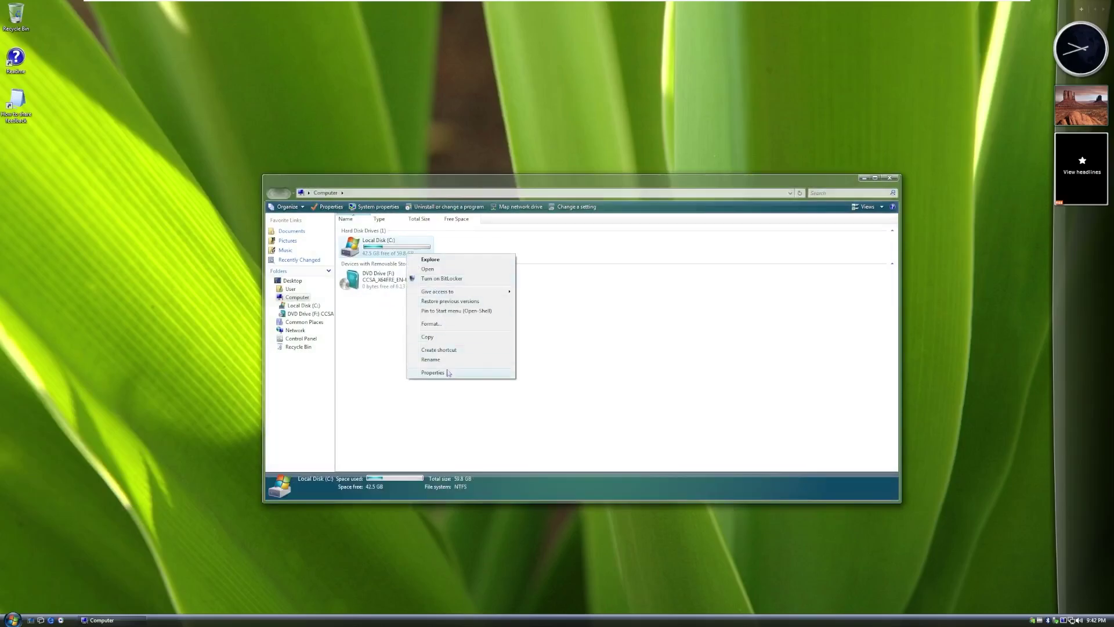
click(447, 373)
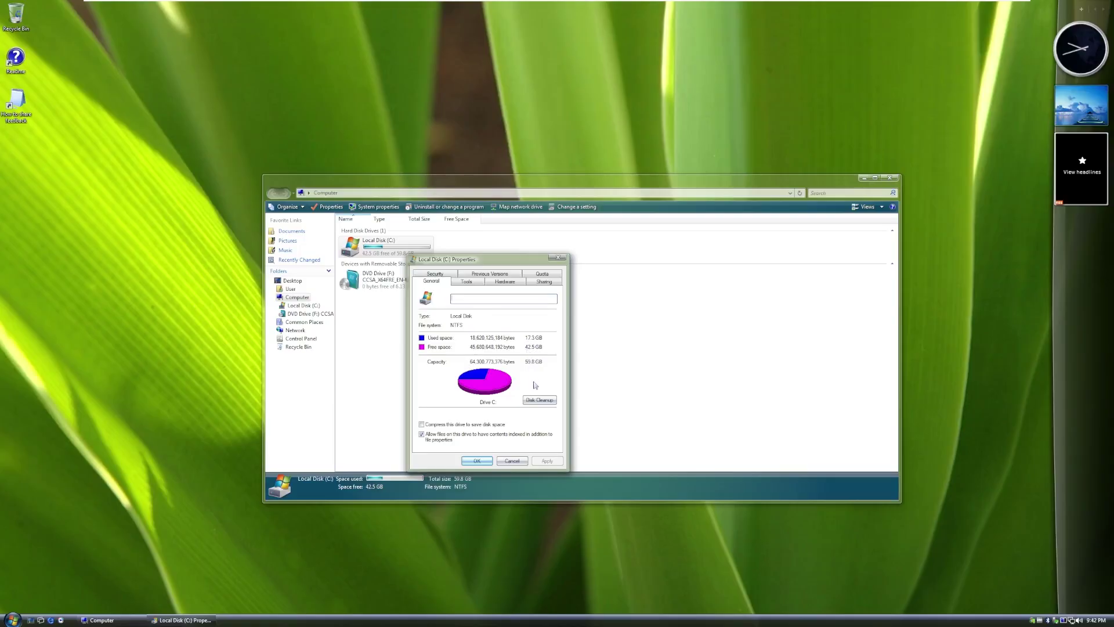
click(558, 257)
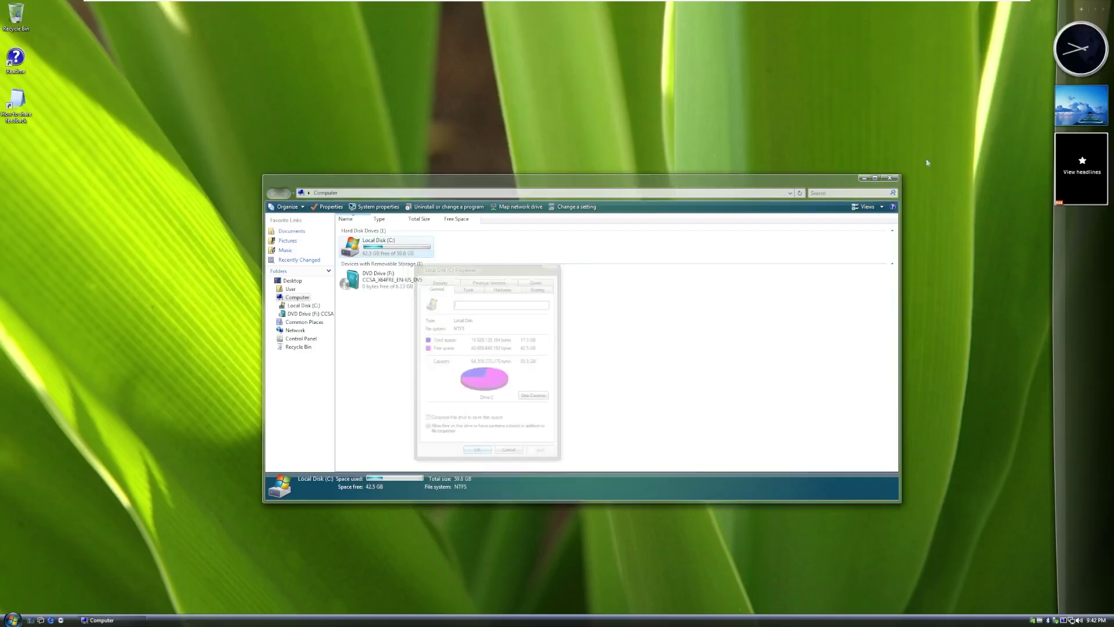
click(889, 178)
Open Task Manager's Performance tab from the taskbar, centre it and enlarge it to grow the graphs.
right_click(599, 622)
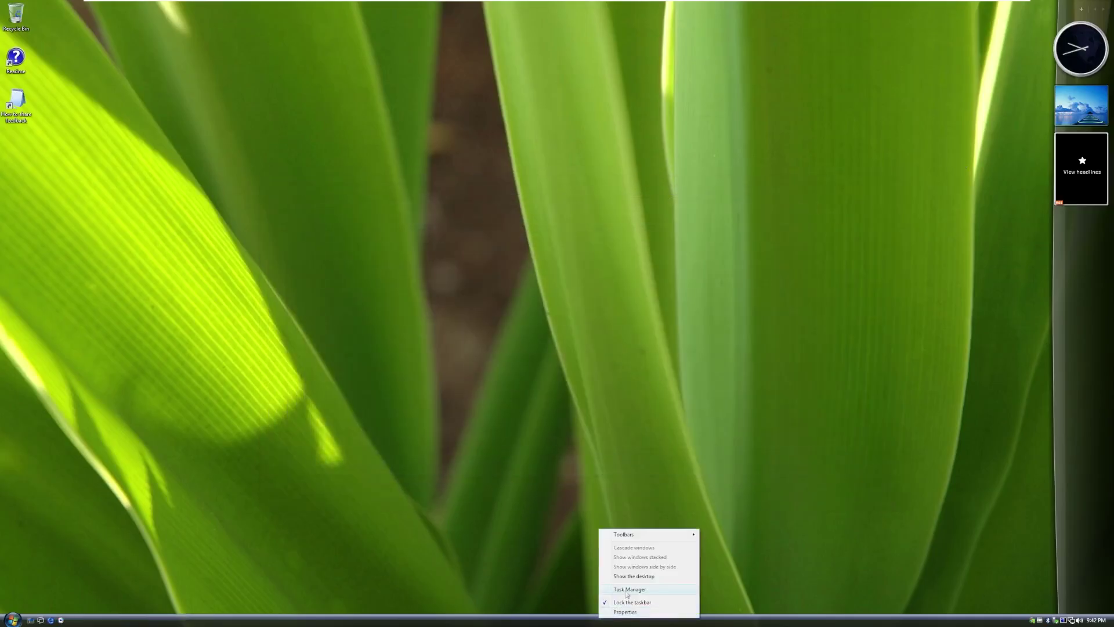
click(628, 592)
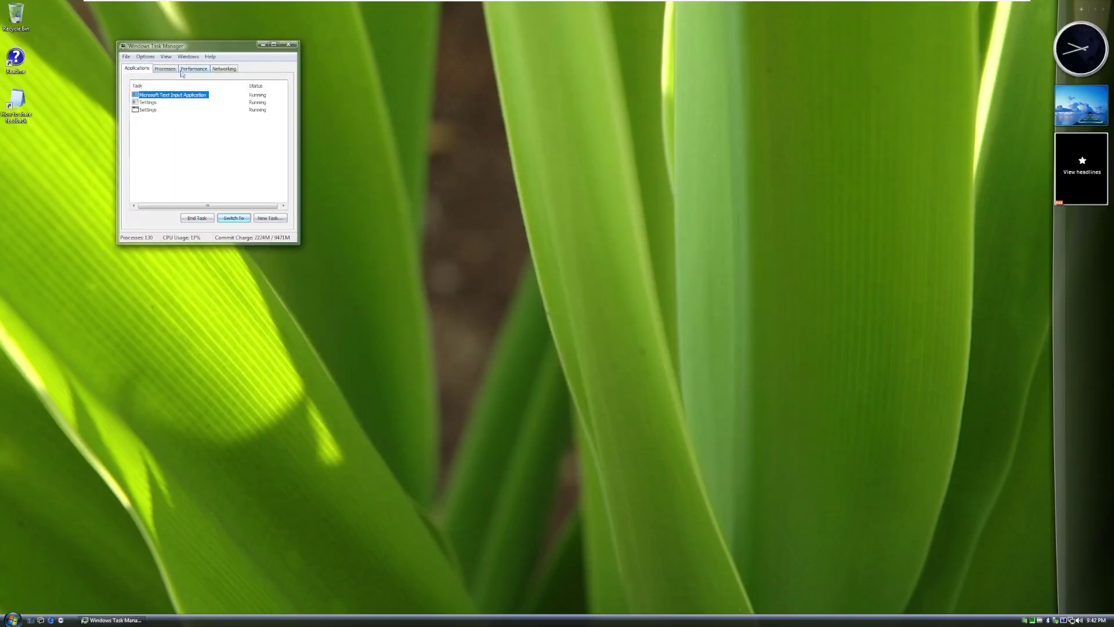
click(194, 68)
drag(212, 48, 432, 224)
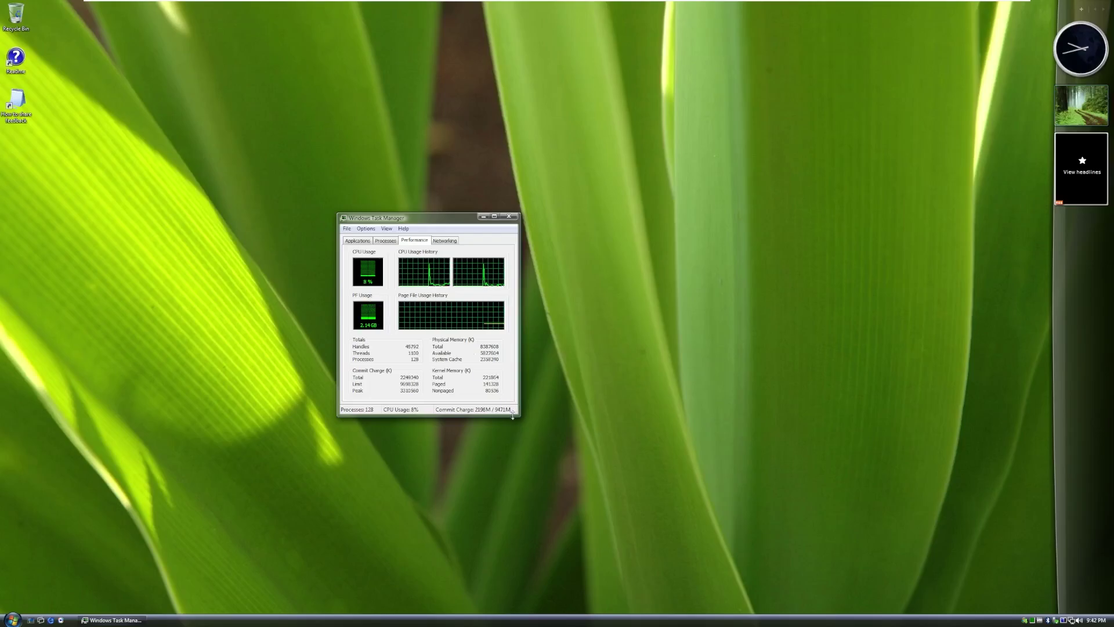
drag(512, 414, 756, 489)
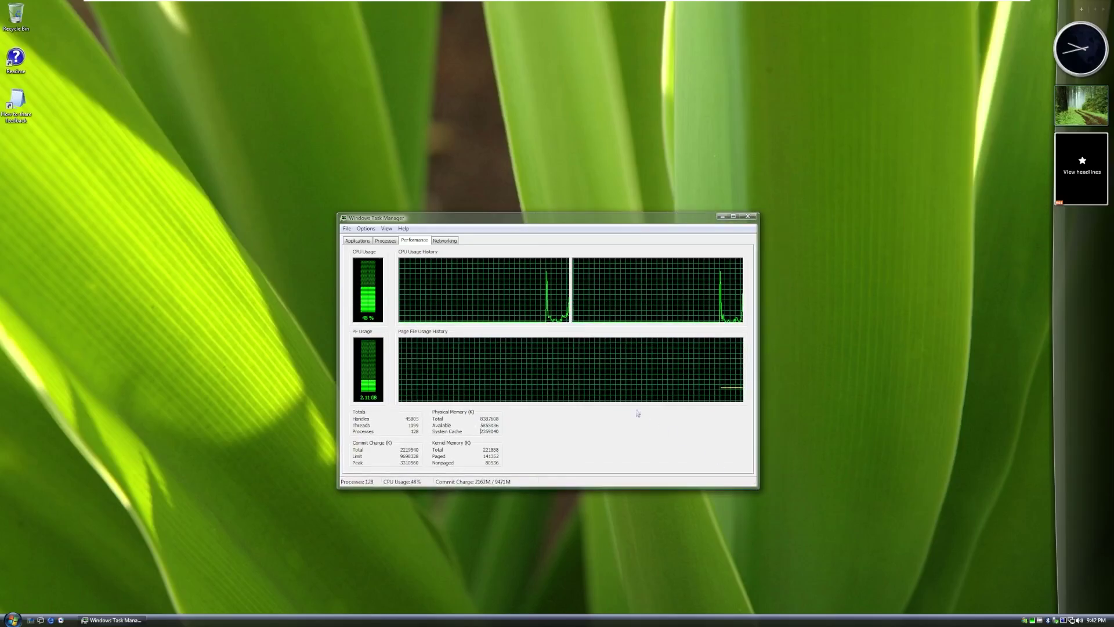
Close Windows Task Manager with Alt+F4.
key(alt+F4)
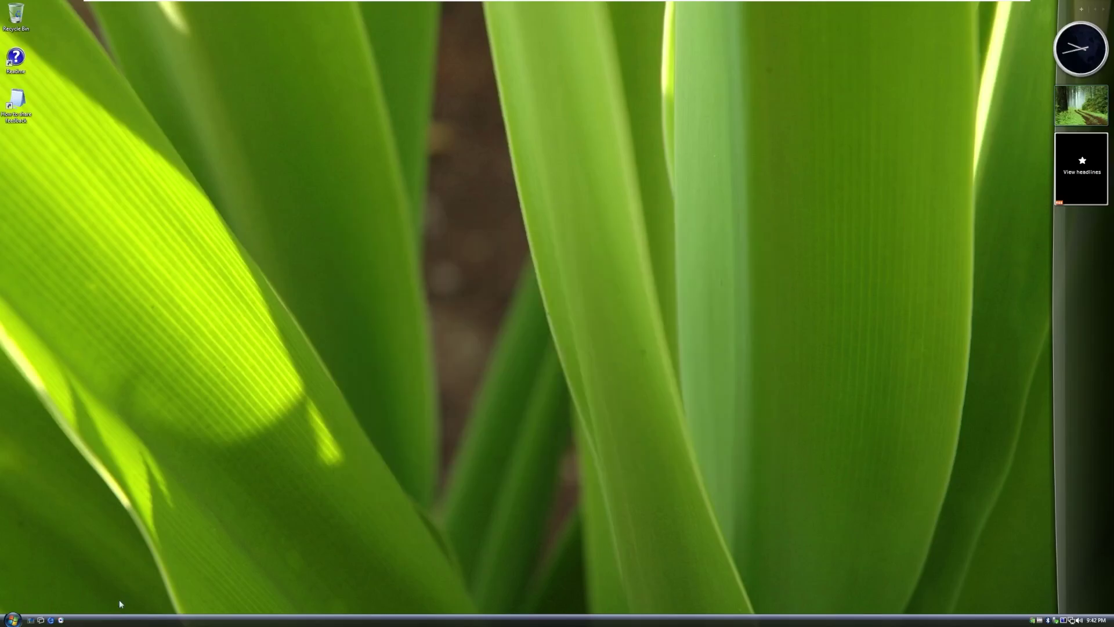